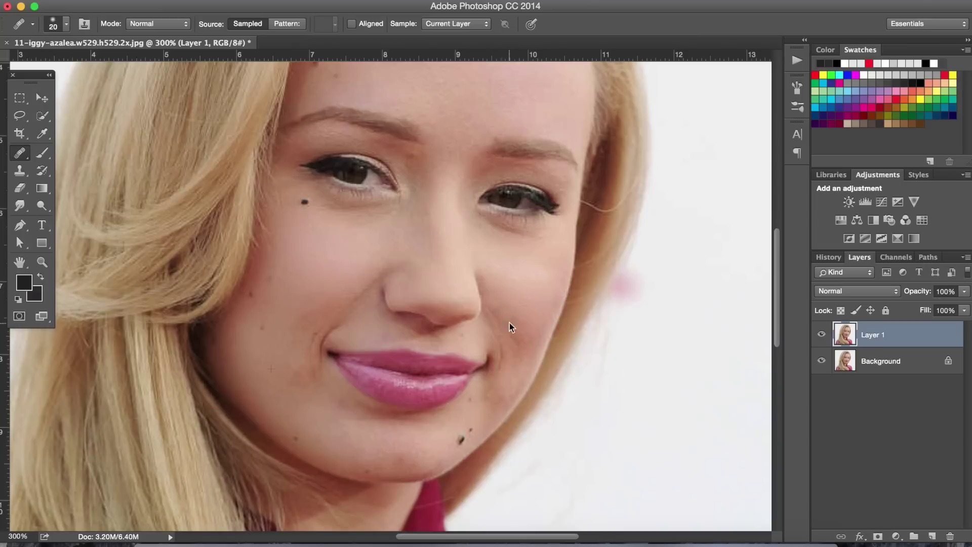
# Step: Outline the skin beside the nose with the Patch Tool and feather the selection
pyautogui.rightClick(19, 152)
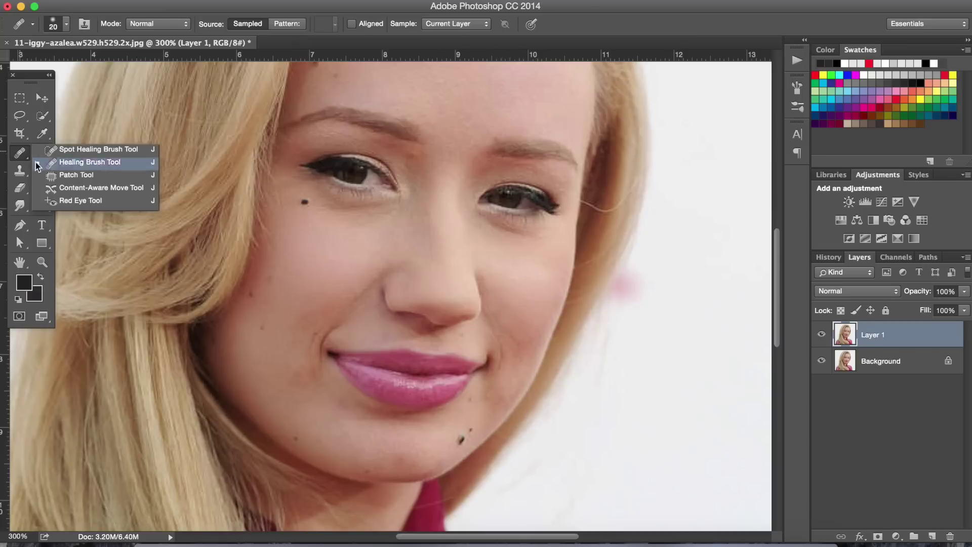
pyautogui.click(76, 174)
pyautogui.press('super+equal')
pyautogui.press('super+equal')
pyautogui.moveTo(433, 306); pyautogui.dragTo(460, 349)
pyautogui.click(449, 276)
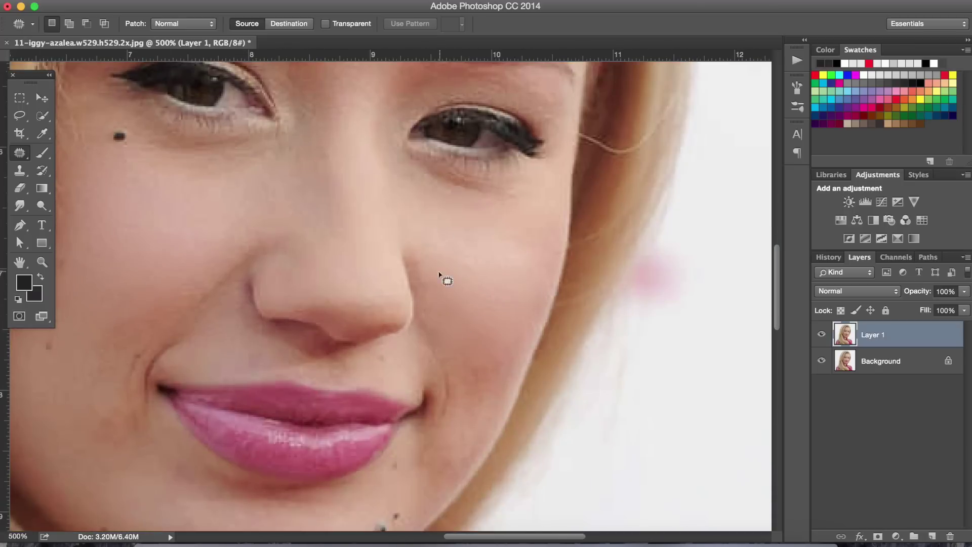
pyautogui.click(273, 1)
pyautogui.click(445, 221)
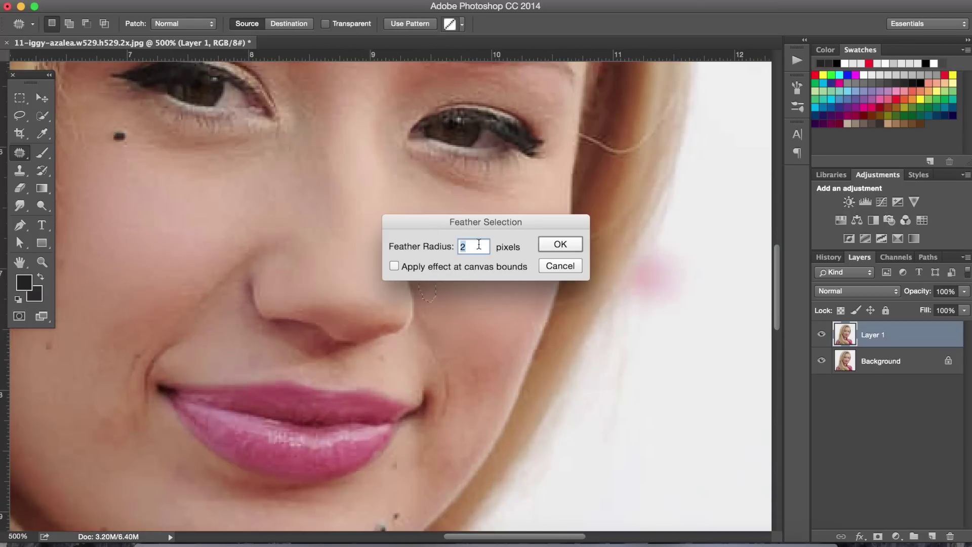
pyautogui.press('Return')
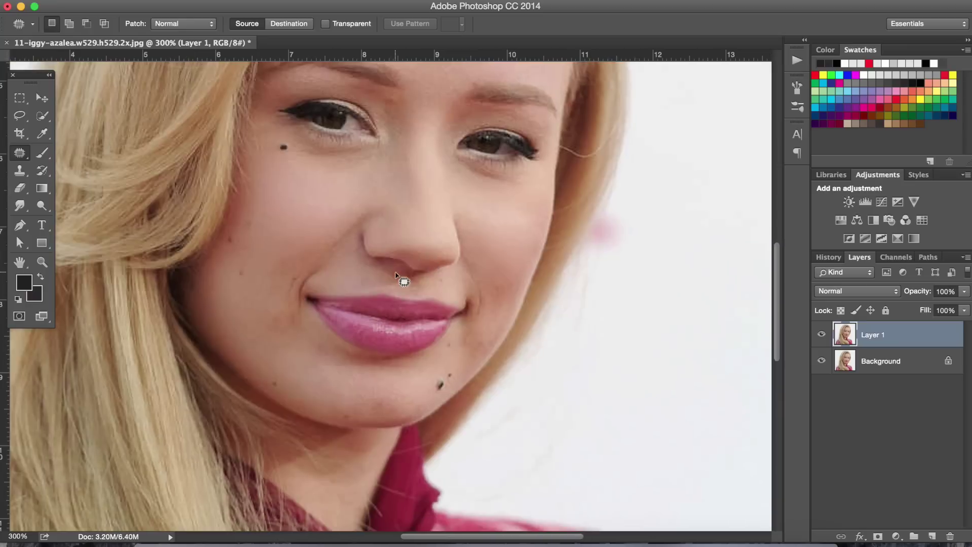
# Step: Switch to the Healing Brush and zoom to 400% on the face
pyautogui.rightClick(19, 153)
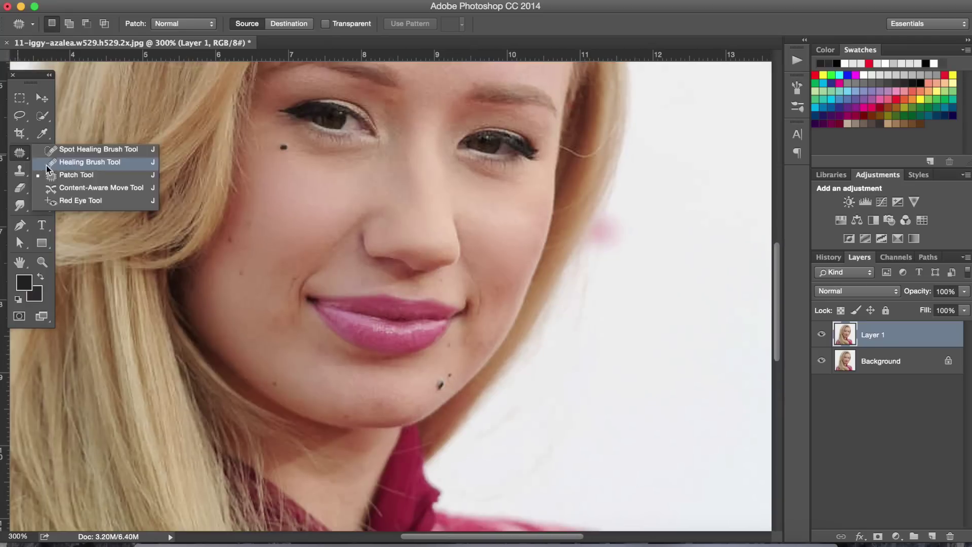
pyautogui.click(47, 165)
pyautogui.press('super+plus')
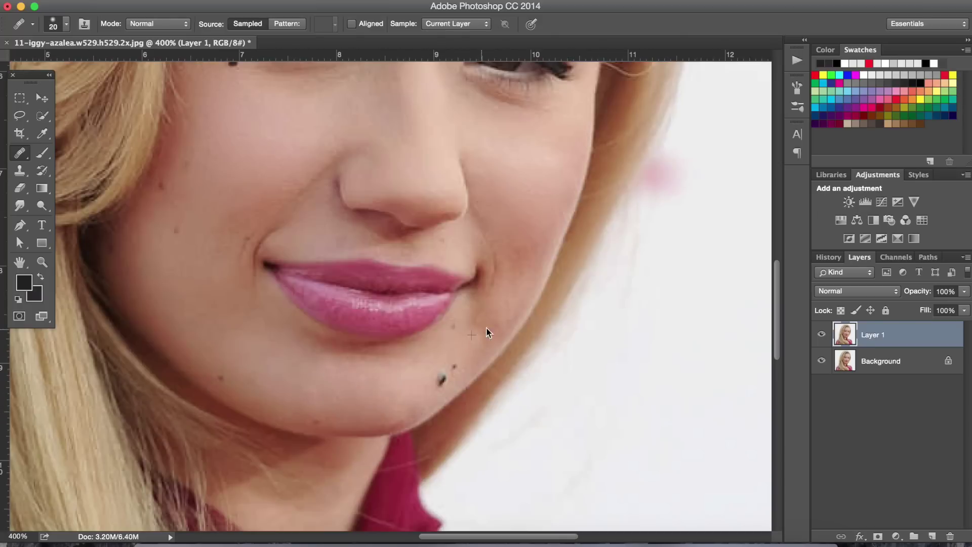
# Step: Heal the forehead blemish and the light forehead spot with the Healing Brush
pyautogui.scroll(5, 515, 269)
pyautogui.scroll(5, 519, 282)
pyautogui.scroll(5, 455, 243)
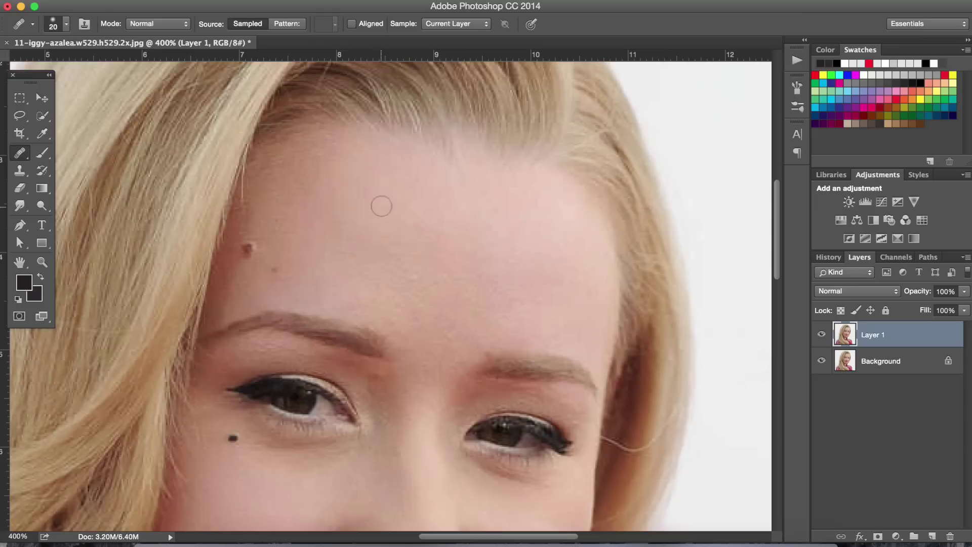
pyautogui.click(256, 204)
pyautogui.hscroll(3, 411, 299)
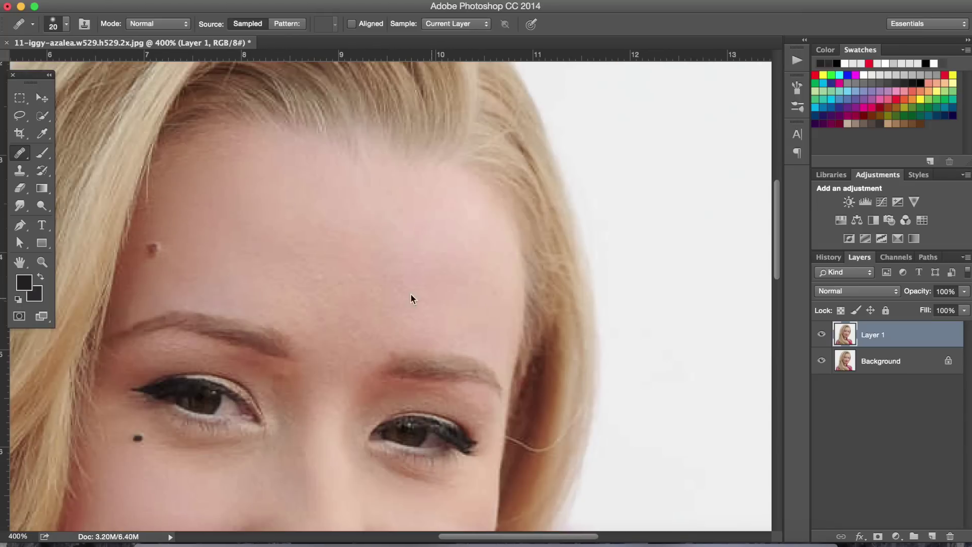
pyautogui.click(374, 286)
pyautogui.scroll(-5, 339, 300)
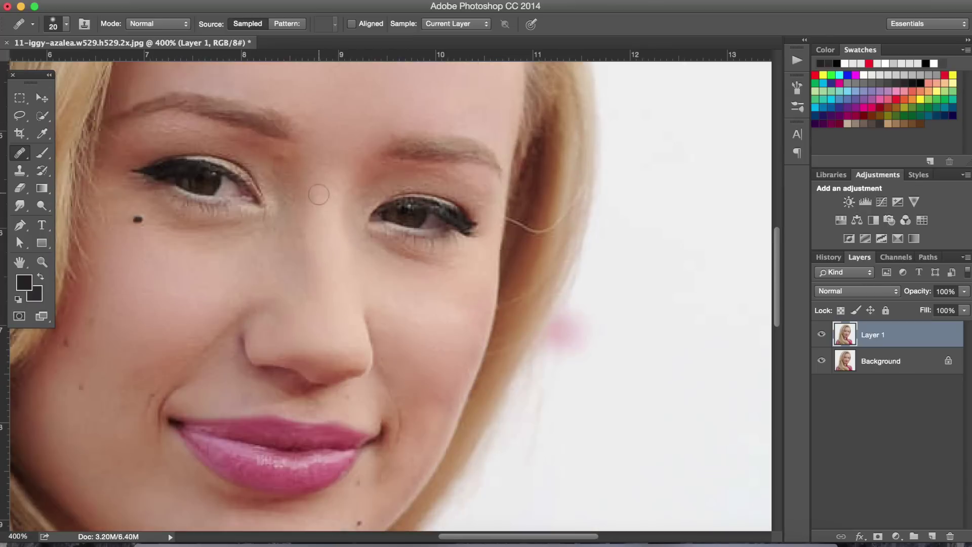
pyautogui.scroll(1, 329, 174)
pyautogui.hscroll(-1, 263, 217)
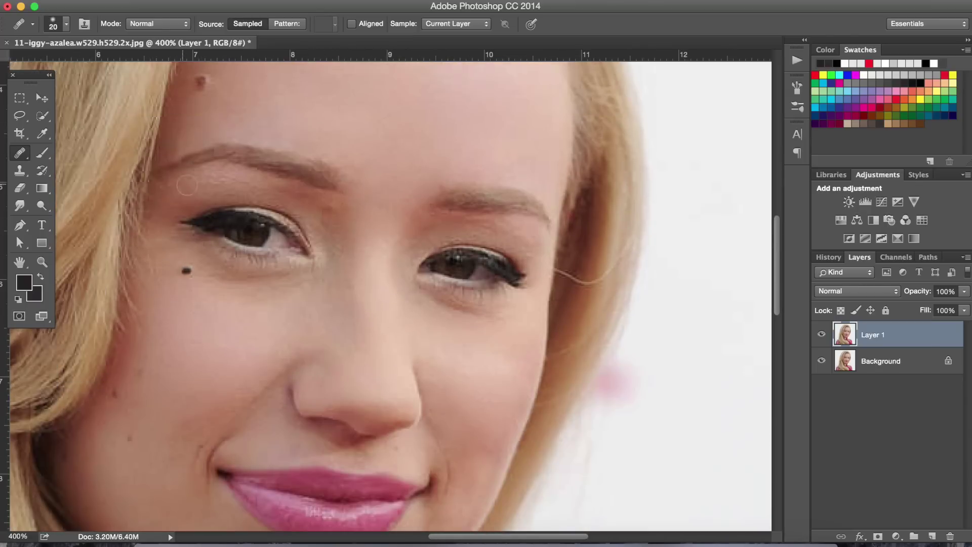
# Step: Patch the skin under the left and right eyebrows with the Patch Tool
pyautogui.moveTo(19, 152); pyautogui.dragTo(76, 175)
pyautogui.moveTo(261, 189)
pyautogui.mouseDown()
pyautogui.moveTo(285, 201)
pyautogui.moveTo(225, 366)
pyautogui.mouseUp()
pyautogui.hotkey('ctrl', 'd')
pyautogui.hotkey('ctrl', 'd')
pyautogui.moveTo(471, 238); pyautogui.dragTo(237, 346)
pyautogui.hotkey('ctrl', 'd')
pyautogui.scroll(-5, 237, 347)
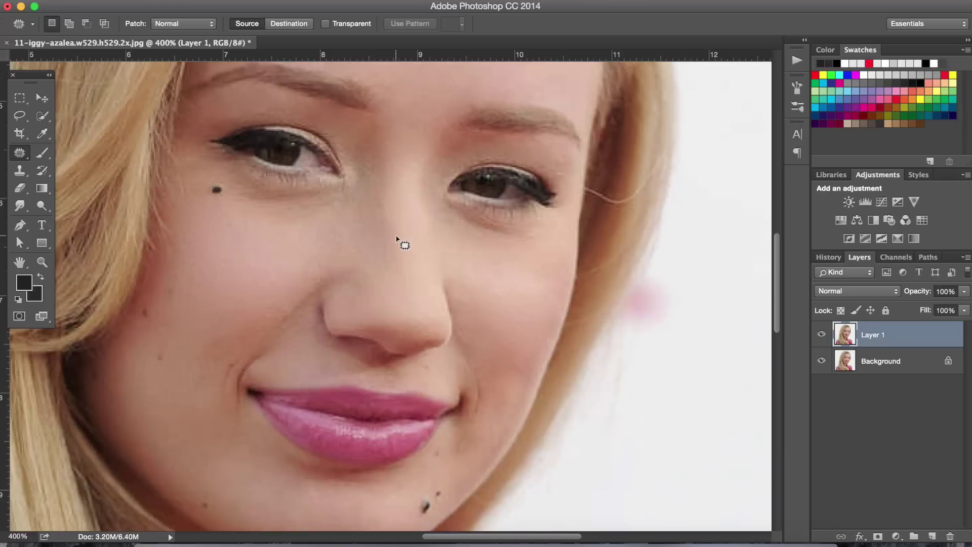
pyautogui.scroll(-3, 402, 243)
# Step: Return to the Healing Brush, zoom out to the whole face, and duplicate Layer 1
pyautogui.moveTo(19, 152); pyautogui.dragTo(75, 161)
pyautogui.click(75, 162)
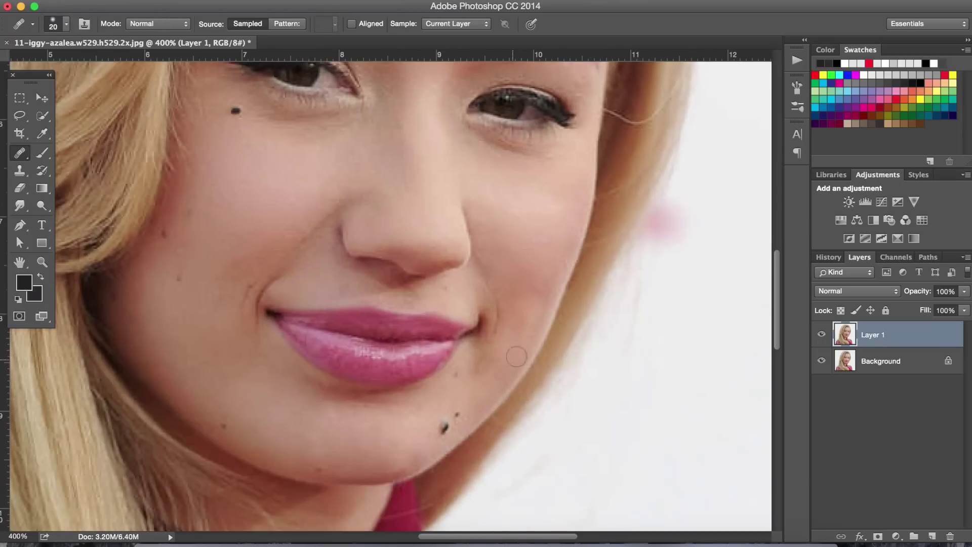
pyautogui.scroll(5, 503, 373)
pyautogui.scroll(3, 412, 300)
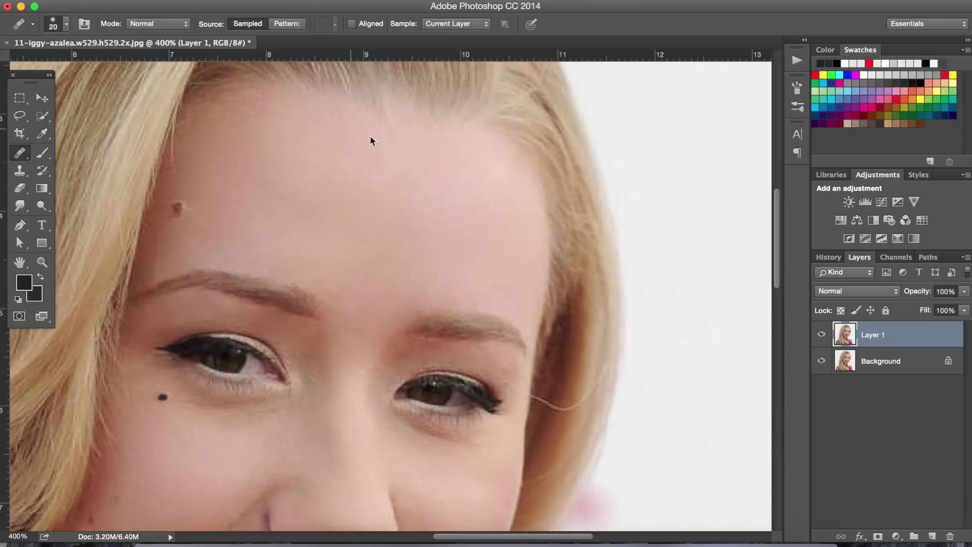
pyautogui.hotkey('ctrl', '-')
pyautogui.hotkey('ctrl', '-')
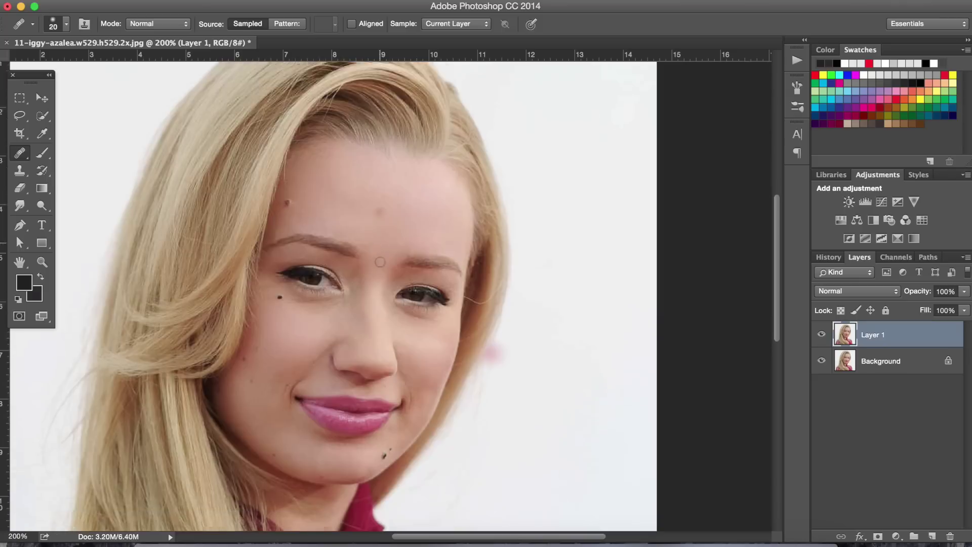
pyautogui.hotkey('ctrl', 'j')
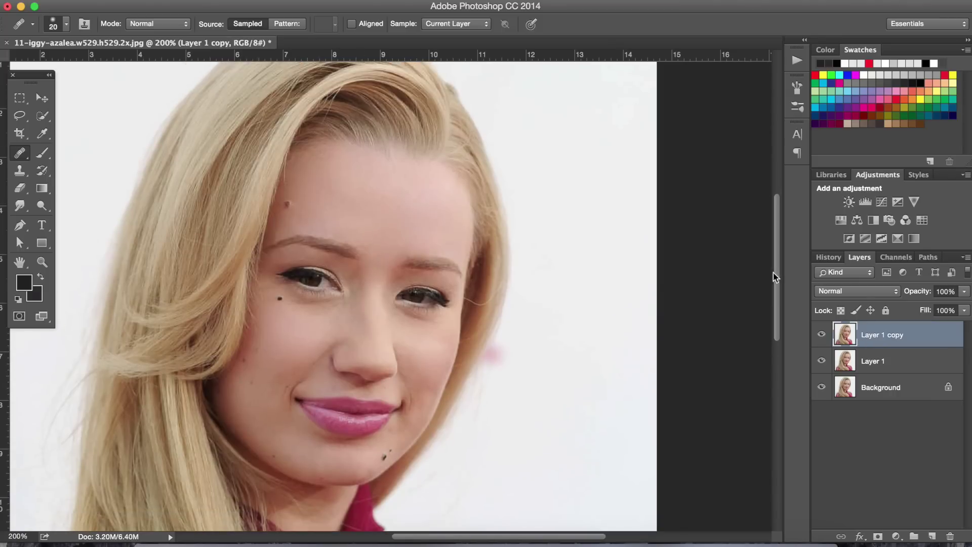
# Step: Patch the skin under the eye with cheek skin using the Patch Tool
pyautogui.rightClick(20, 153)
pyautogui.click(71, 173)
pyautogui.hotkey('ctrl', '+')
pyautogui.moveTo(243, 276); pyautogui.dragTo(250, 324)
pyautogui.moveTo(291, 300); pyautogui.dragTo(233, 354)
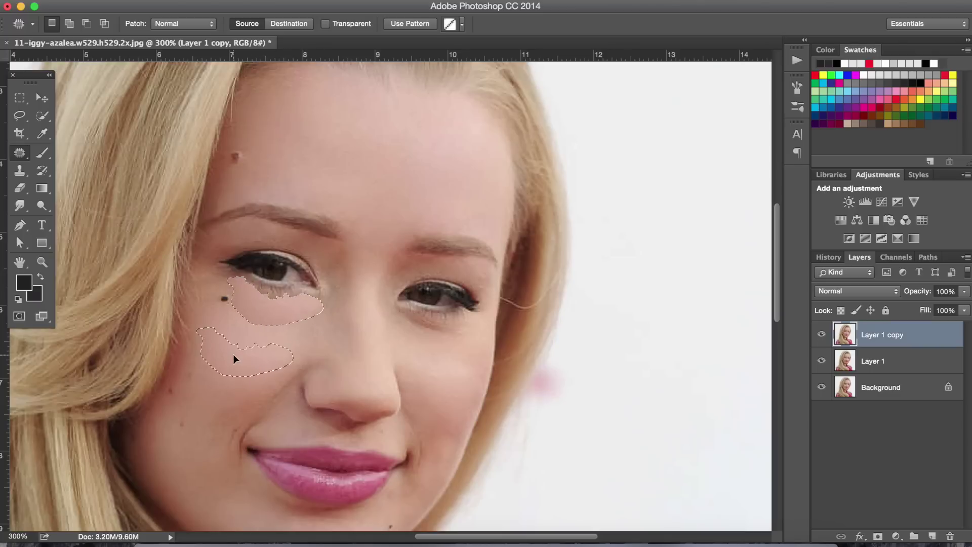
pyautogui.hotkey('ctrl', 'd')
pyautogui.moveTo(440, 319)
pyautogui.mouseDown()
pyautogui.moveTo(430, 337)
pyautogui.moveTo(456, 369)
pyautogui.mouseUp()
pyautogui.hotkey('ctrl', 'd')
# Step: Set the copy's opacity to 68%, hide Background, and merge the visible layers
pyautogui.hotkey('ctrl', '[')
pyautogui.hotkey('ctrl', '-')
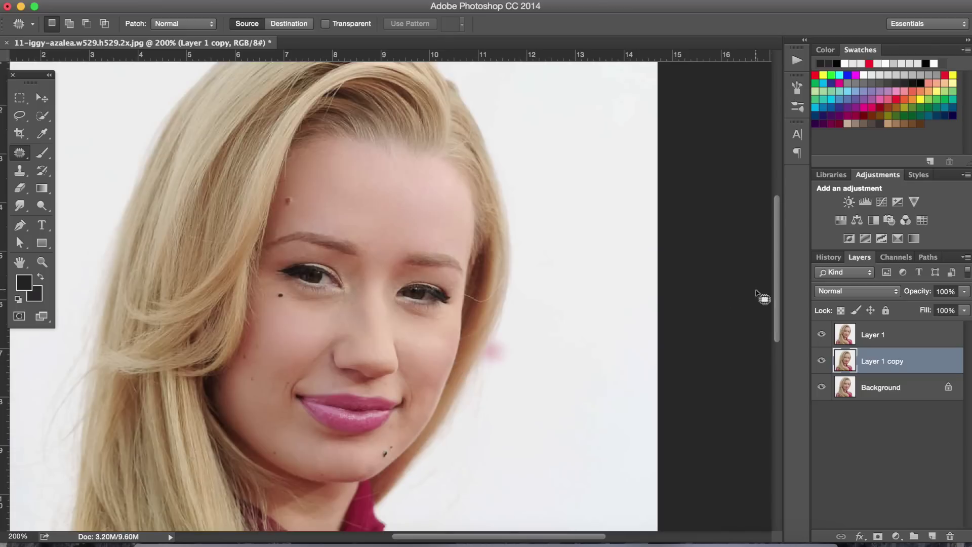
pyautogui.hotkey('ctrl', ']')
pyautogui.click(964, 291)
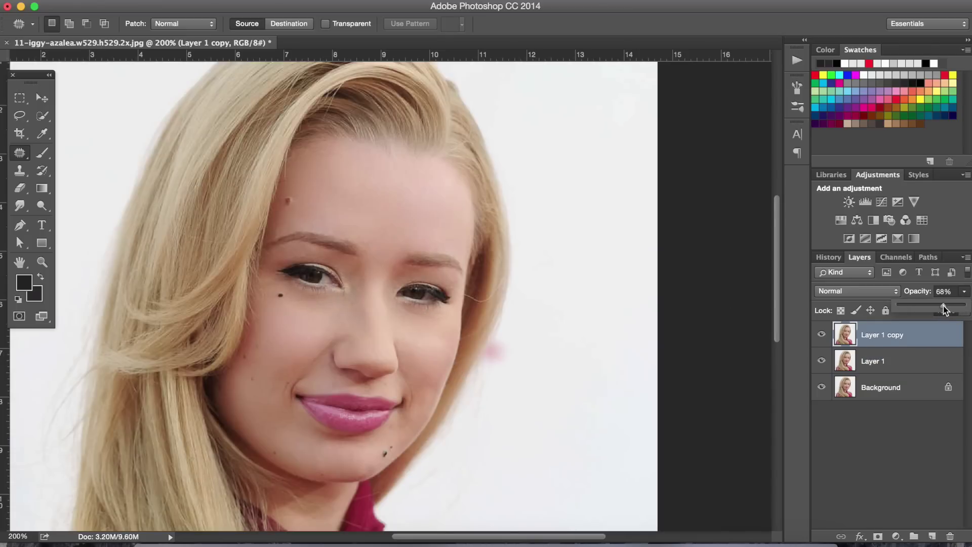
pyautogui.click(821, 386)
pyautogui.rightClick(881, 335)
pyautogui.click(789, 370)
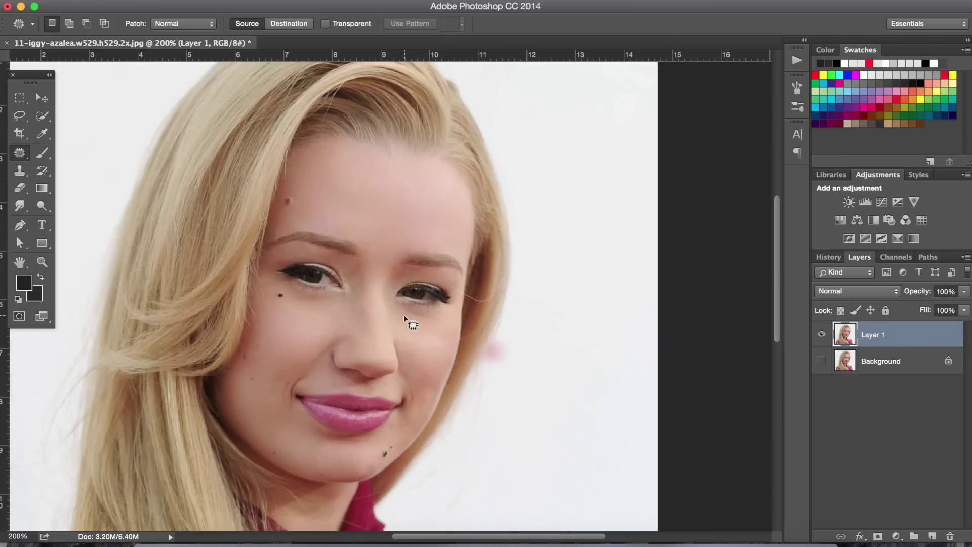
# Step: Set the view to 200% and open the Actions panel
pyautogui.hotkey('ctrl', '+')
pyautogui.hotkey('ctrl', '-')
pyautogui.click(797, 60)
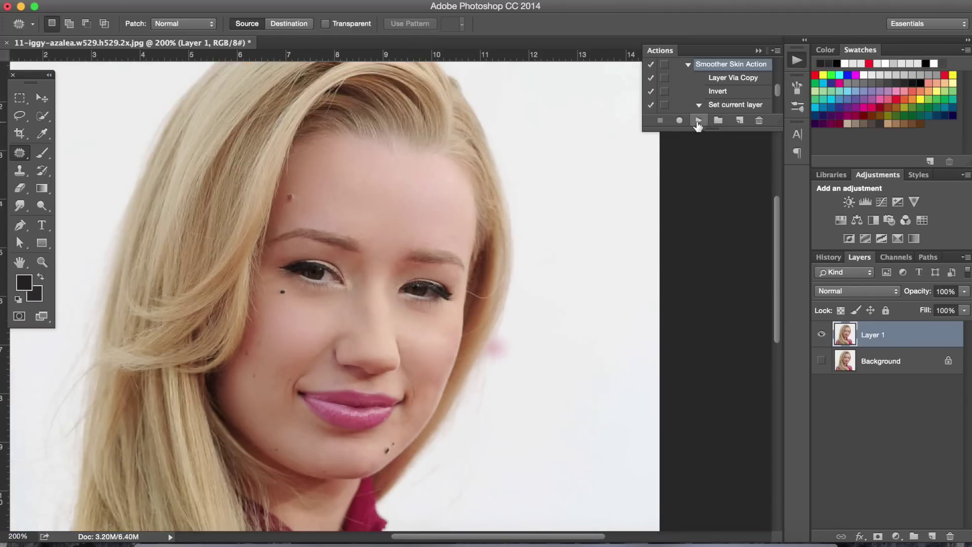
# Step: Run the Smoother Skin Action and set up a brush for painting its mask
pyautogui.click(698, 121)
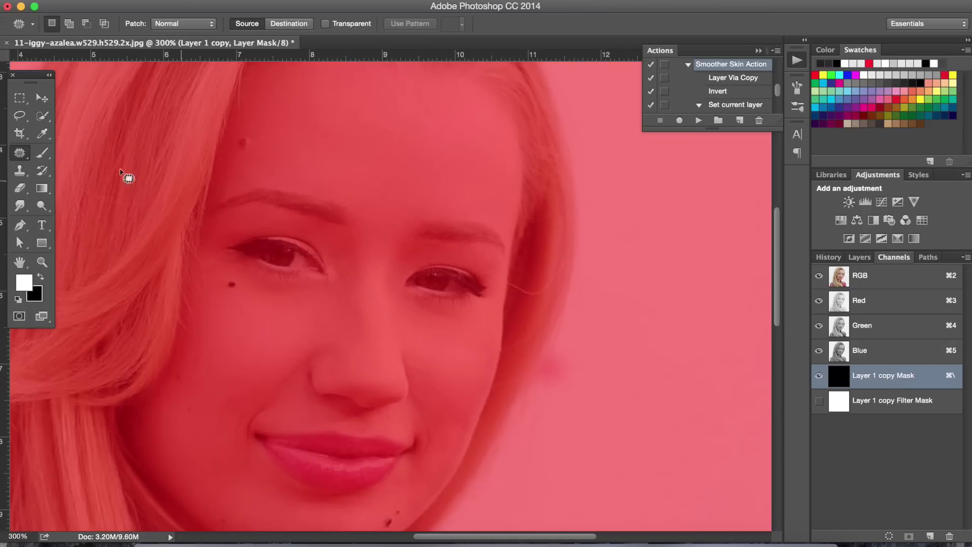
pyautogui.press('b')
pyautogui.click(65, 24)
pyautogui.moveTo(344, 127); pyautogui.dragTo(425, 147)
pyautogui.scroll(3, 317, 111)
pyautogui.moveTo(329, 147)
pyautogui.mouseDown()
pyautogui.moveTo(273, 122)
pyautogui.moveTo(473, 206)
pyautogui.mouseUp()
# Step: Paint the mask to reveal smoothing over the forehead, nose, chin and jawline
pyautogui.press('[')
pyautogui.moveTo(365, 189)
pyautogui.mouseDown()
pyautogui.moveTo(491, 202)
pyautogui.moveTo(383, 429)
pyautogui.moveTo(369, 402)
pyautogui.moveTo(310, 397)
pyautogui.moveTo(213, 456)
pyautogui.moveTo(222, 489)
pyautogui.moveTo(238, 420)
pyautogui.moveTo(364, 420)
pyautogui.moveTo(284, 304)
pyautogui.moveTo(289, 288)
pyautogui.moveTo(375, 324)
pyautogui.moveTo(314, 319)
pyautogui.moveTo(430, 304)
pyautogui.moveTo(380, 416)
pyautogui.moveTo(389, 399)
pyautogui.mouseUp()
pyautogui.scroll(-3, 213, 455)
pyautogui.scroll(-3, 238, 421)
pyautogui.press('[')
pyautogui.press('[')
pyautogui.moveTo(381, 440)
pyautogui.mouseDown()
pyautogui.moveTo(415, 410)
pyautogui.moveTo(429, 374)
pyautogui.moveTo(420, 212)
pyautogui.moveTo(486, 284)
pyautogui.moveTo(463, 304)
pyautogui.mouseUp()
# Step: Reveal smoothing on the cheek under the left eye, undoing a stray eyebrow stroke
pyautogui.press(']')
pyautogui.press(']')
pyautogui.scroll(1, 456, 218)
pyautogui.moveTo(463, 237)
pyautogui.mouseDown()
pyautogui.moveTo(503, 213)
pyautogui.moveTo(412, 168)
pyautogui.moveTo(484, 178)
pyautogui.moveTo(500, 269)
pyautogui.moveTo(435, 165)
pyautogui.moveTo(375, 182)
pyautogui.moveTo(339, 155)
pyautogui.moveTo(355, 152)
pyautogui.moveTo(268, 133)
pyautogui.moveTo(327, 152)
pyautogui.mouseUp()
pyautogui.hotkey('ctrl', 'z')
pyautogui.press(']')
pyautogui.moveTo(217, 167)
pyautogui.mouseDown()
pyautogui.moveTo(253, 213)
pyautogui.moveTo(334, 210)
pyautogui.moveTo(264, 197)
pyautogui.moveTo(238, 174)
pyautogui.mouseUp()
# Step: Reveal the smoothing on the neck and hide the red mask overlay
pyautogui.scroll(3, 363, 249)
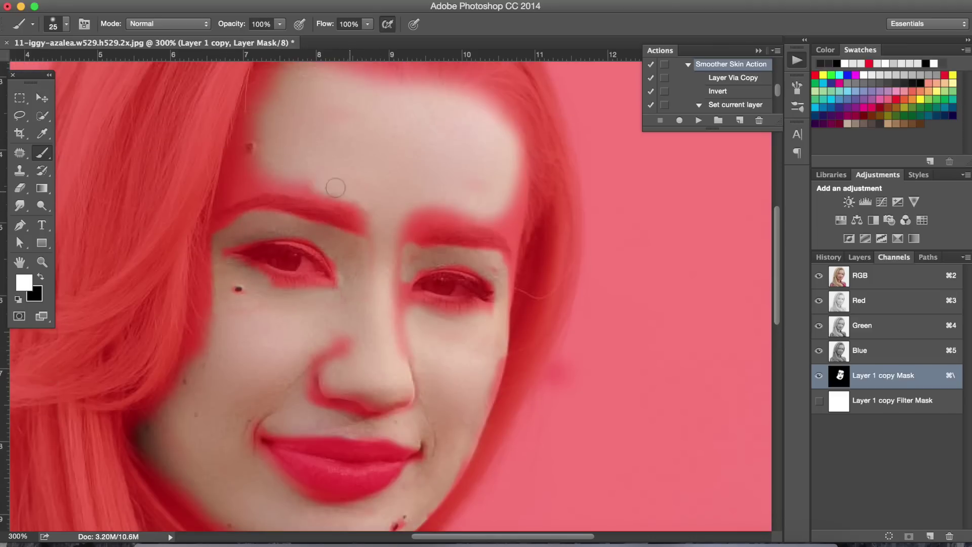
pyautogui.scroll(3, 475, 225)
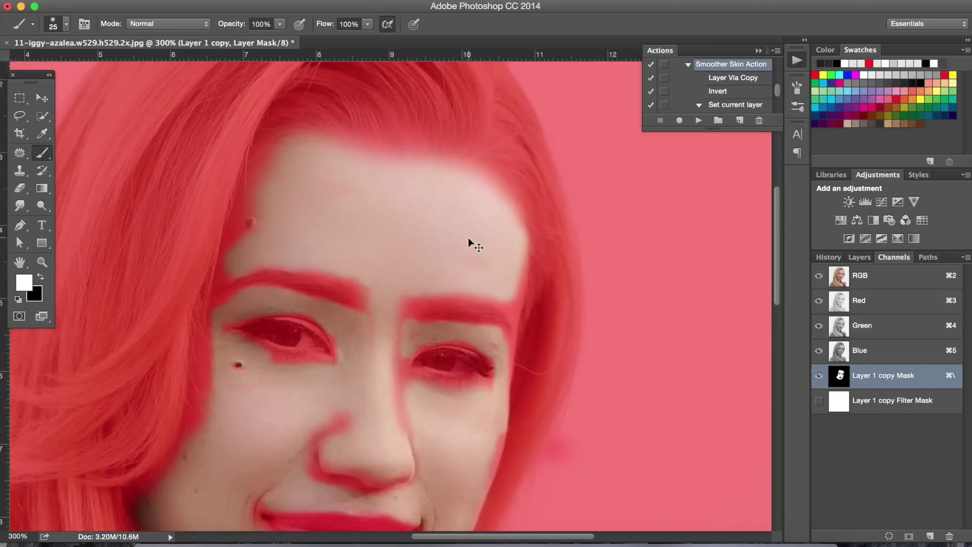
pyautogui.moveTo(468, 237); pyautogui.dragTo(405, 324)
pyautogui.scroll(-2, 406, 304)
pyautogui.moveTo(441, 355); pyautogui.dragTo(383, 384)
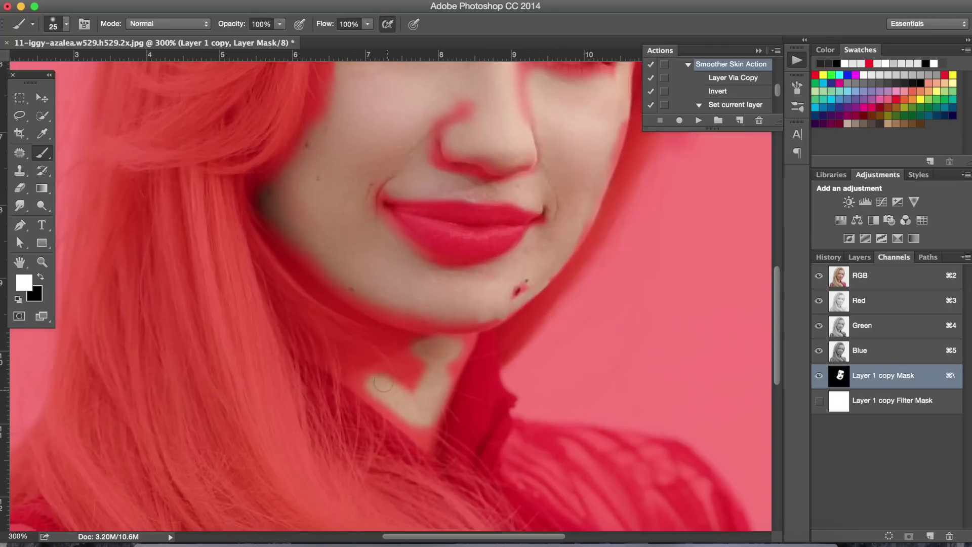
pyautogui.press('\\')
pyautogui.press('super+1')
# Step: Set the Vivid Light smoothing layer's opacity to about 46%
pyautogui.click(860, 258)
pyautogui.moveTo(964, 291); pyautogui.dragTo(899, 306)
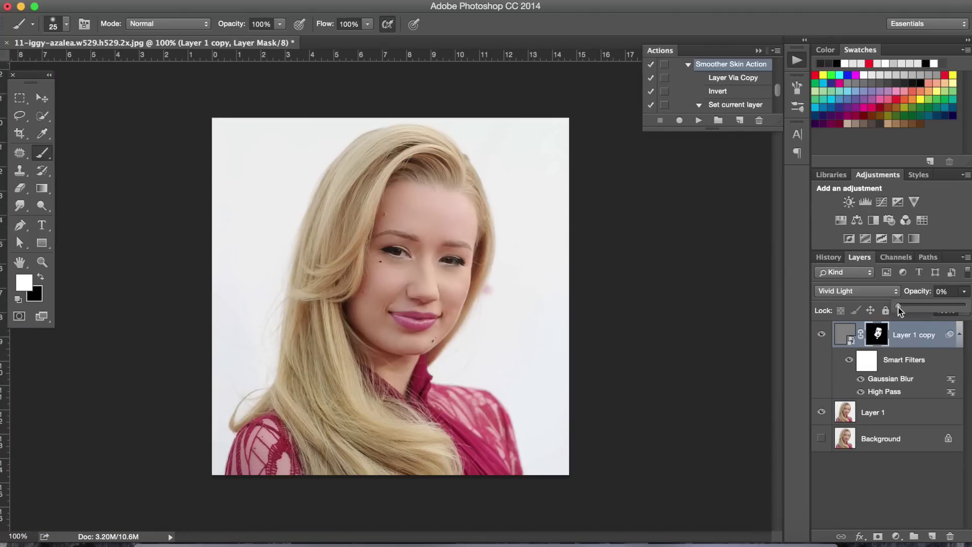
pyautogui.press('super+plus')
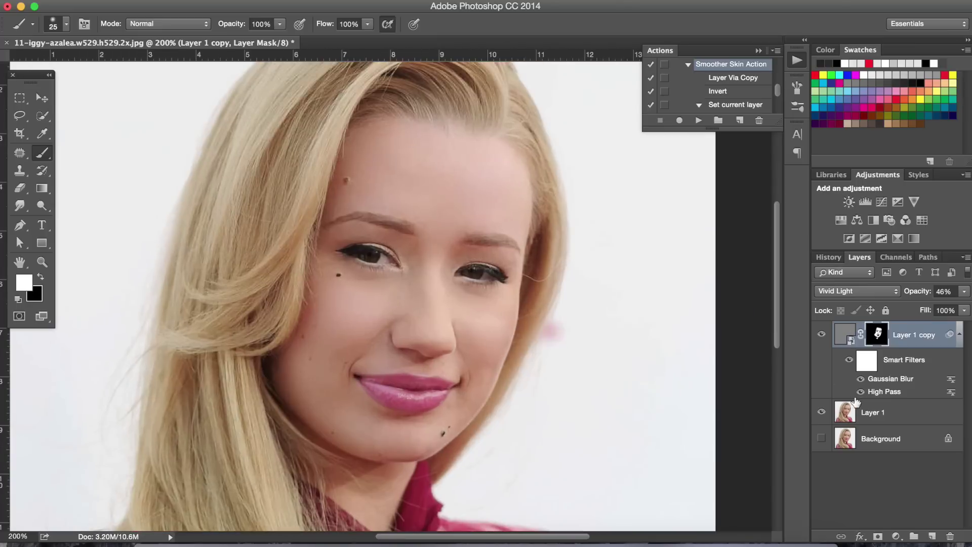
pyautogui.click(860, 413)
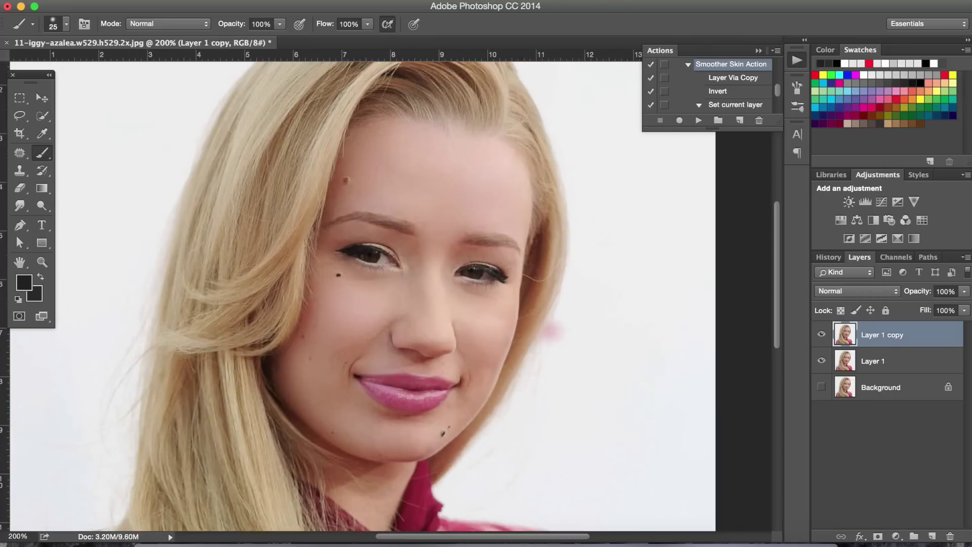
# Step: Open Filter > Liquify and bloat the area near the left eye
pyautogui.click(306, 6)
pyautogui.click(324, 98)
pyautogui.press('super+plus')
pyautogui.press('super+plus')
pyautogui.press('b')
pyautogui.click(390, 147)
pyautogui.press('[')
pyautogui.press('[')
pyautogui.press('[')
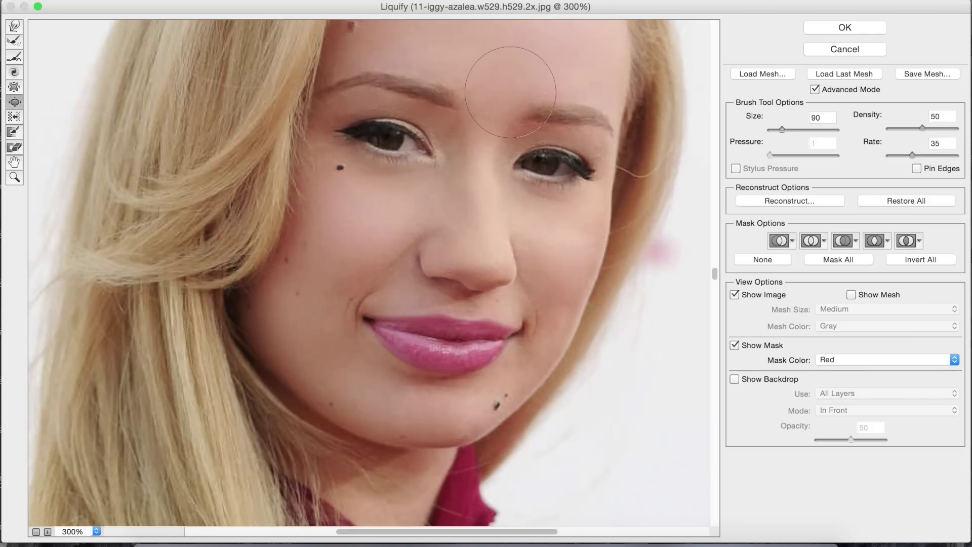
# Step: Partially reconstruct the bloat and apply the Liquify edit
pyautogui.press('super+minus')
pyautogui.press('super+minus')
pyautogui.click(780, 201)
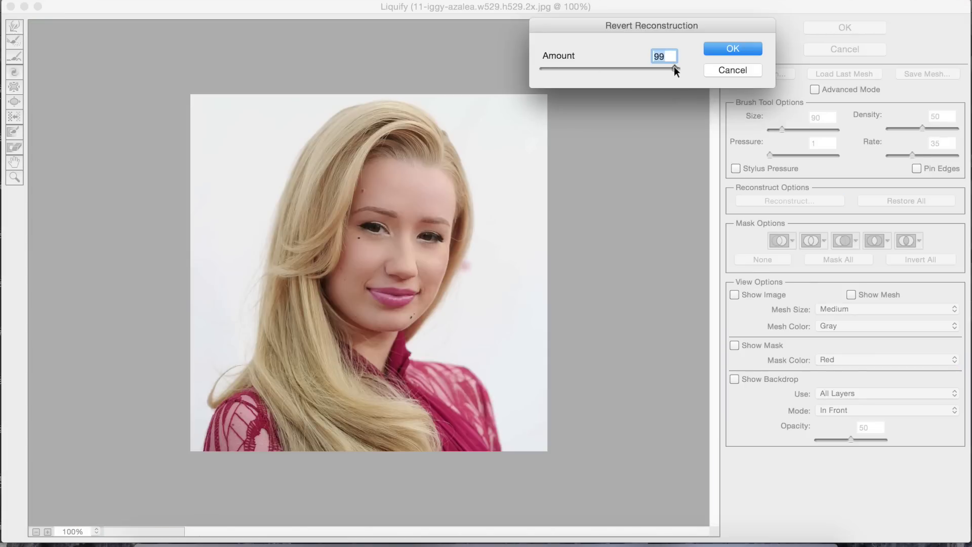
pyautogui.click(733, 48)
pyautogui.click(832, 26)
# Step: Duplicate the layer, reopen Liquify, and push the jawline inward with Forward Warp
pyautogui.press('super+j')
pyautogui.press('super+shift+x')
pyautogui.press('super+plus')
pyautogui.press('super+plus')
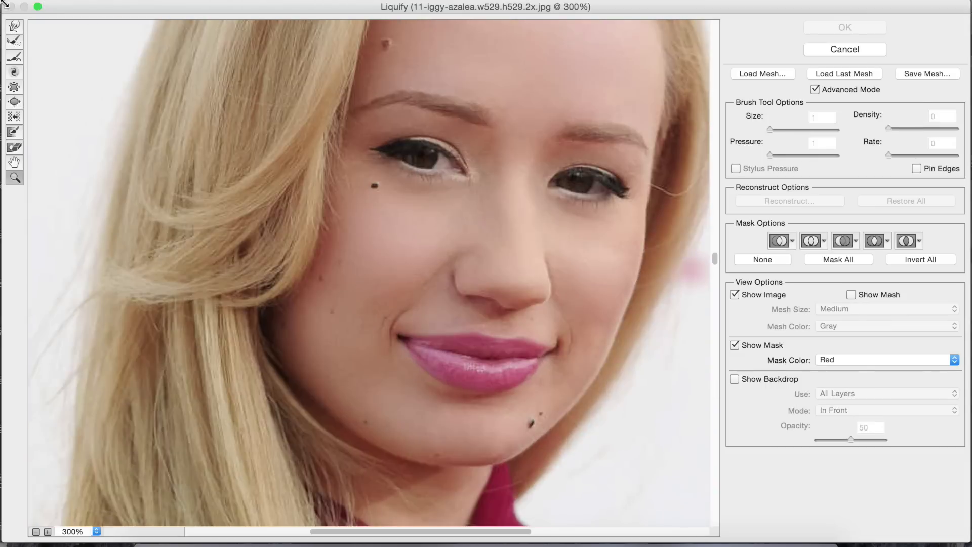
pyautogui.press('w')
pyautogui.press(']')
pyautogui.moveTo(365, 430); pyautogui.dragTo(355, 421)
pyautogui.press('super+minus')
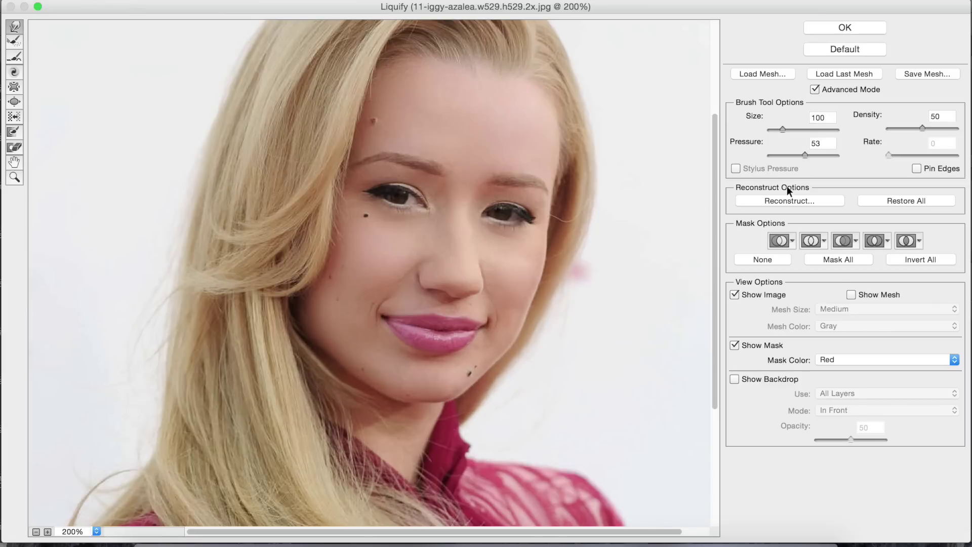
# Step: Reduce the jaw warp with Reconstruct, apply it, and merge the visible layers
pyautogui.click(790, 201)
pyautogui.click(733, 48)
pyautogui.click(831, 28)
pyautogui.rightClick(891, 336)
pyautogui.click(750, 370)
# Step: Reopen Liquify, warp the nose shape, and apply it at reduced strength
pyautogui.click(337, 137)
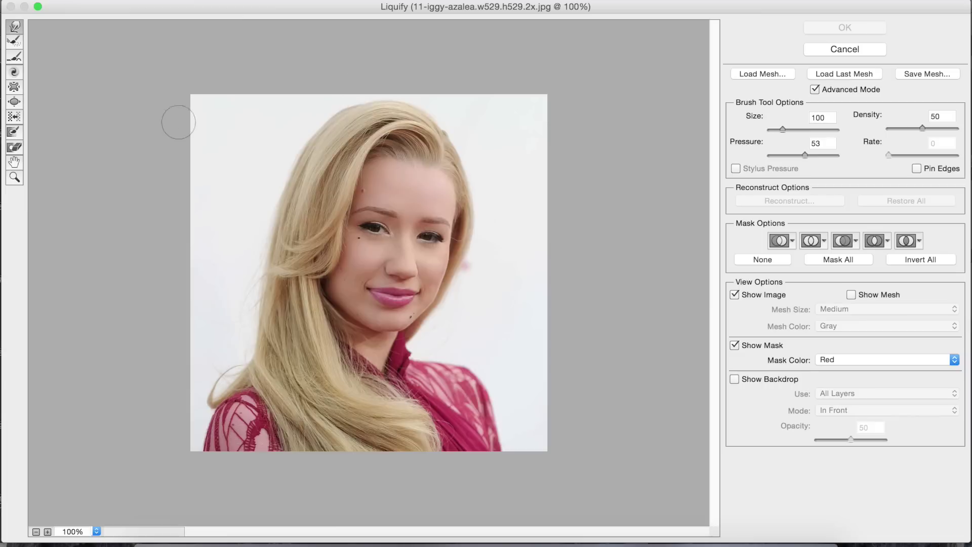
pyautogui.hotkey('ctrl', '+')
pyautogui.hotkey('ctrl', '+')
pyautogui.moveTo(463, 249); pyautogui.dragTo(467, 239)
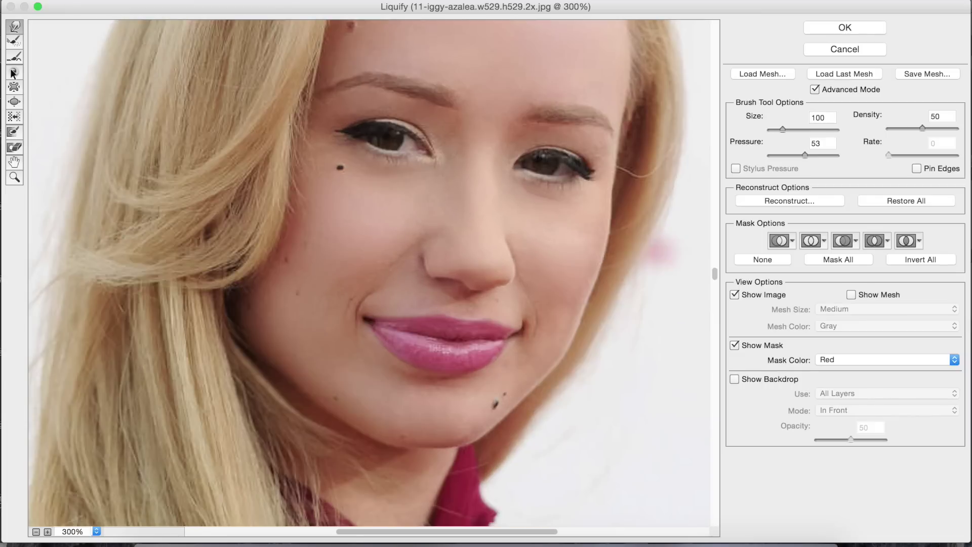
pyautogui.click(14, 87)
pyautogui.hotkey('ctrl', '-')
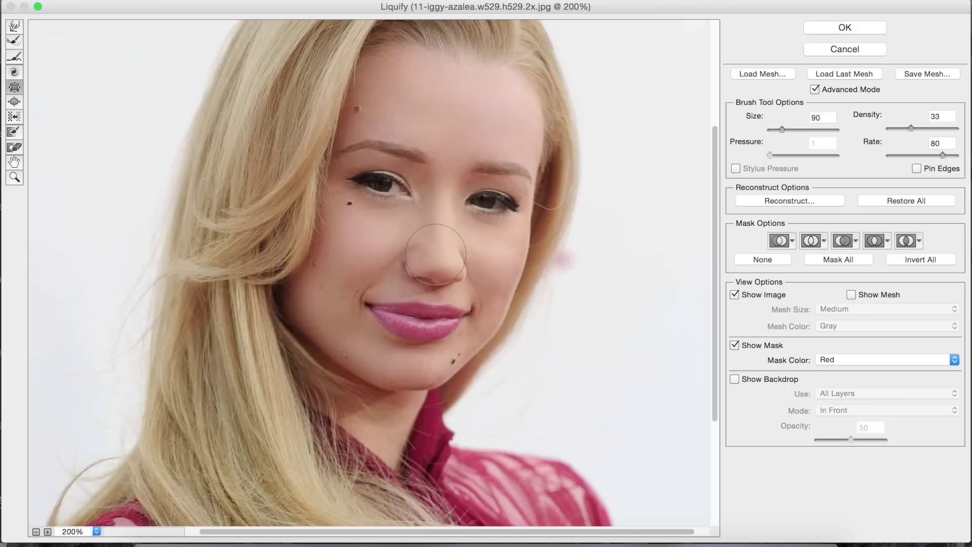
pyautogui.press('w')
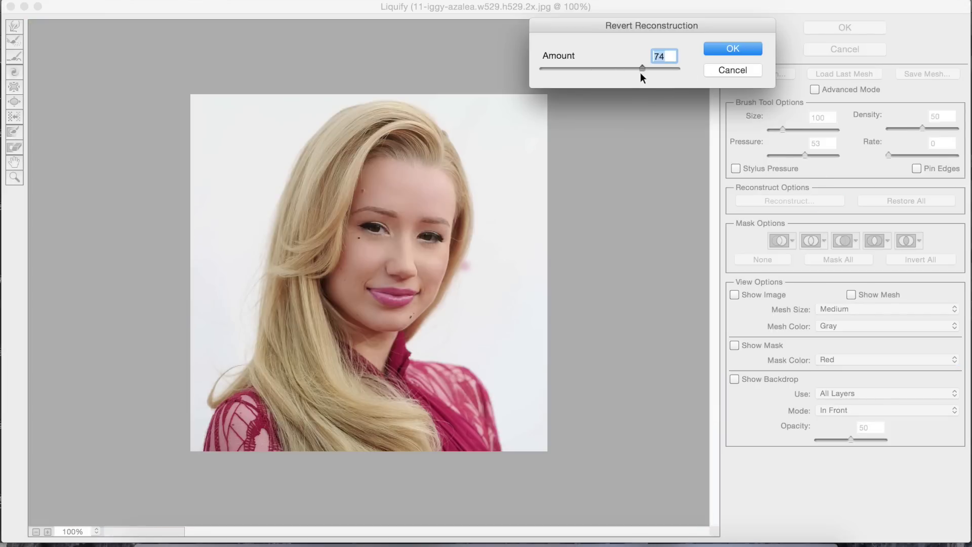
pyautogui.click(732, 49)
pyautogui.click(845, 29)
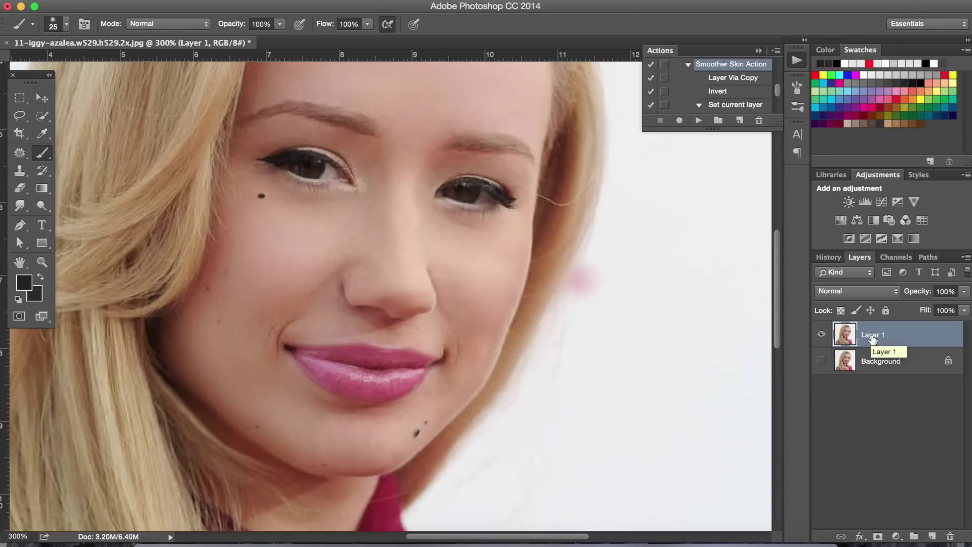
# Step: Select the Dodge Tool and enlarge its brush
pyautogui.click(19, 188)
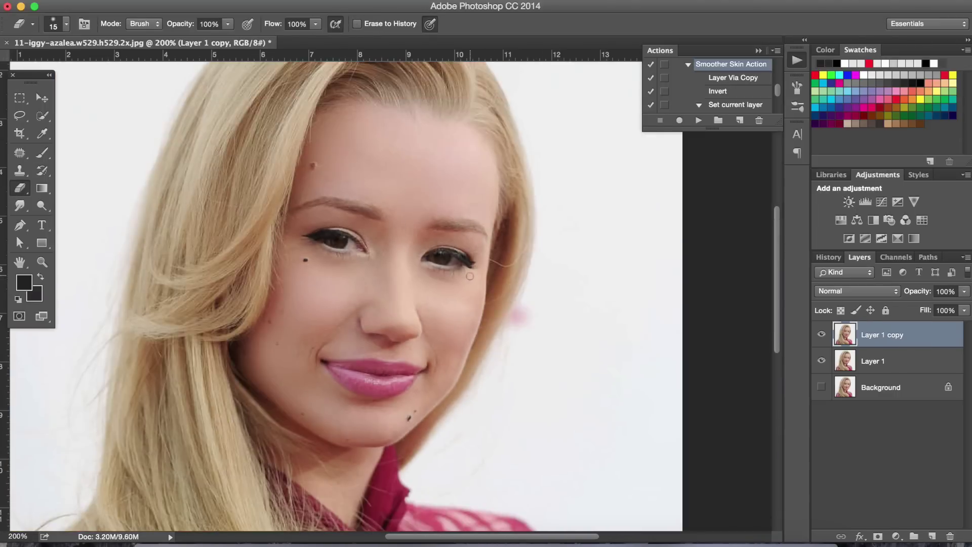
pyautogui.click(42, 205)
pyautogui.press(']')
pyautogui.press(']')
pyautogui.press(']')
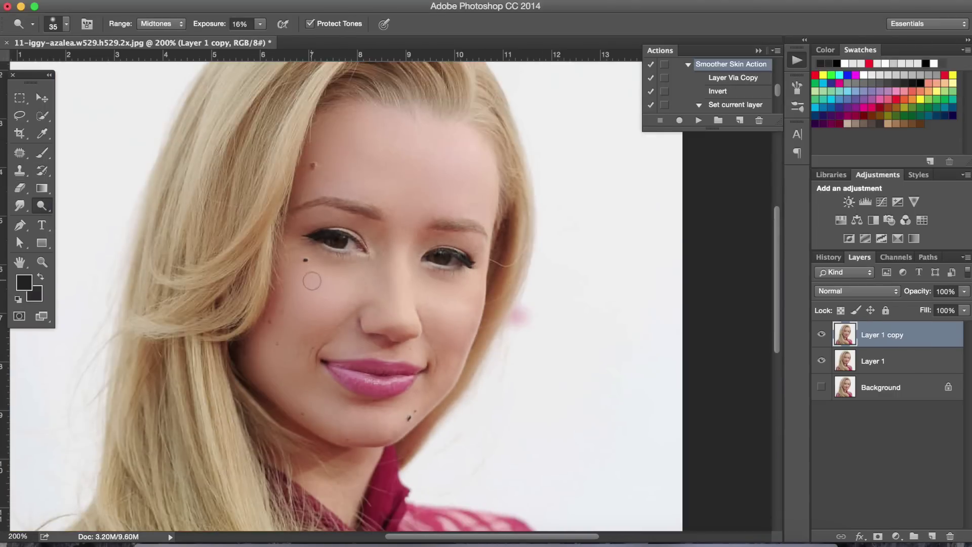
# Step: Dodge the under-eye, cheek, nose bridge, forehead and chin, then lower the layer's opacity
pyautogui.moveTo(355, 285); pyautogui.dragTo(327, 289)
pyautogui.moveTo(434, 291); pyautogui.dragTo(470, 294)
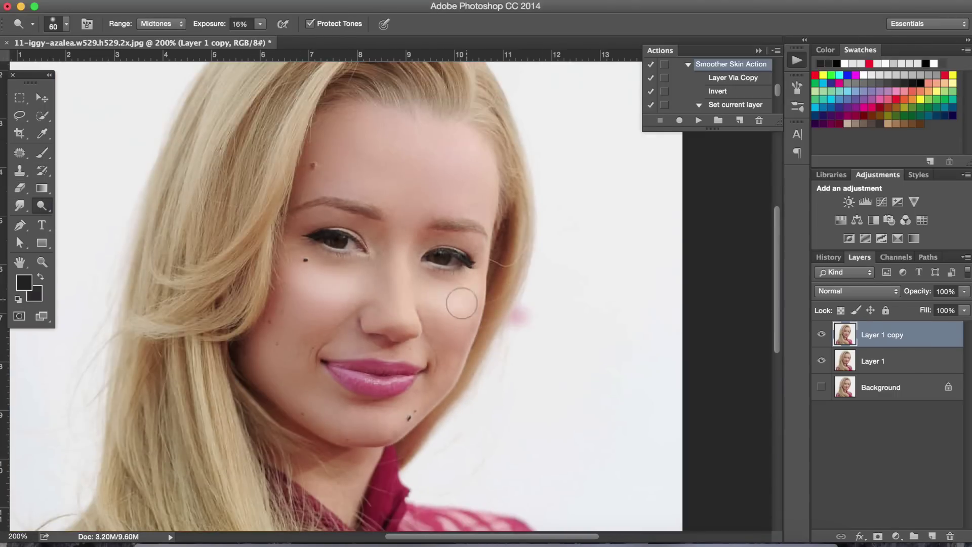
pyautogui.moveTo(403, 301); pyautogui.dragTo(398, 261)
pyautogui.moveTo(474, 209); pyautogui.dragTo(382, 195)
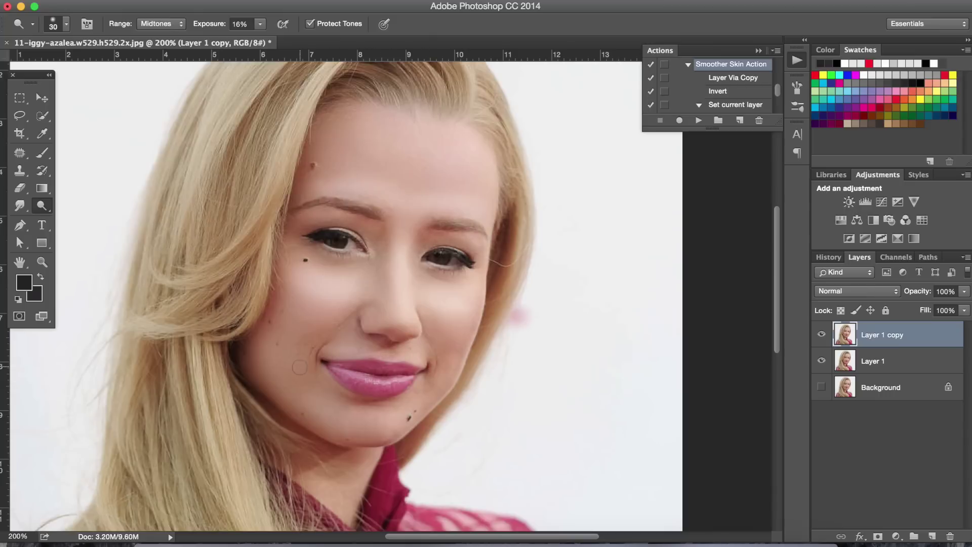
pyautogui.moveTo(399, 419); pyautogui.dragTo(355, 420)
pyautogui.hotkey('ctrl', '-')
pyautogui.moveTo(965, 291)
pyautogui.mouseDown()
pyautogui.moveTo(905, 307)
pyautogui.moveTo(965, 305)
pyautogui.mouseUp()
# Step: Switch to the Burn Tool with a larger brush for the face contours
pyautogui.hotkey('ctrl', '+')
pyautogui.rightClick(42, 205)
pyautogui.click(74, 218)
pyautogui.hscroll(2, 481, 254)
pyautogui.press(']')
pyautogui.press(']')
pyautogui.press(']')
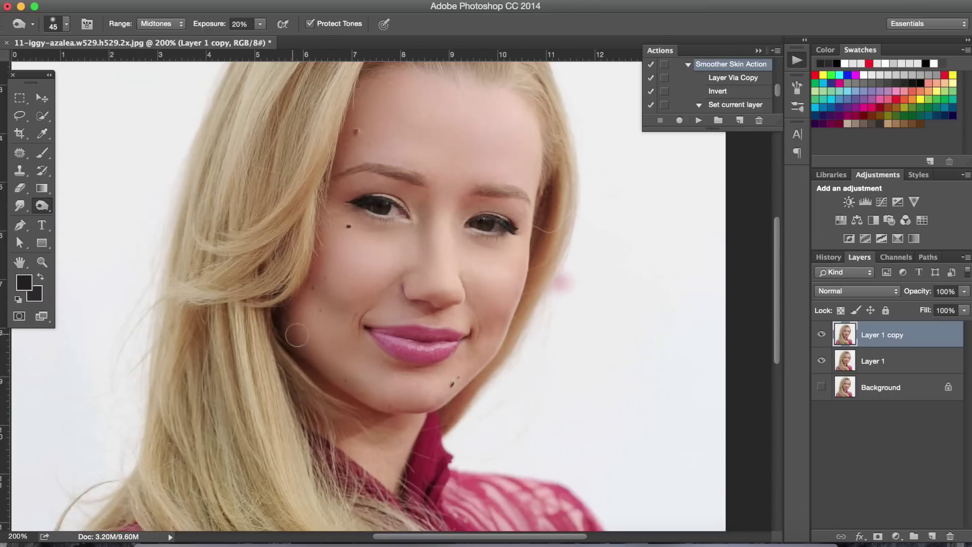
# Step: Fade the darkened layer to about 30% opacity
pyautogui.hotkey('ctrl', '-')
pyautogui.click(964, 291)
pyautogui.moveTo(964, 305); pyautogui.dragTo(913, 308)
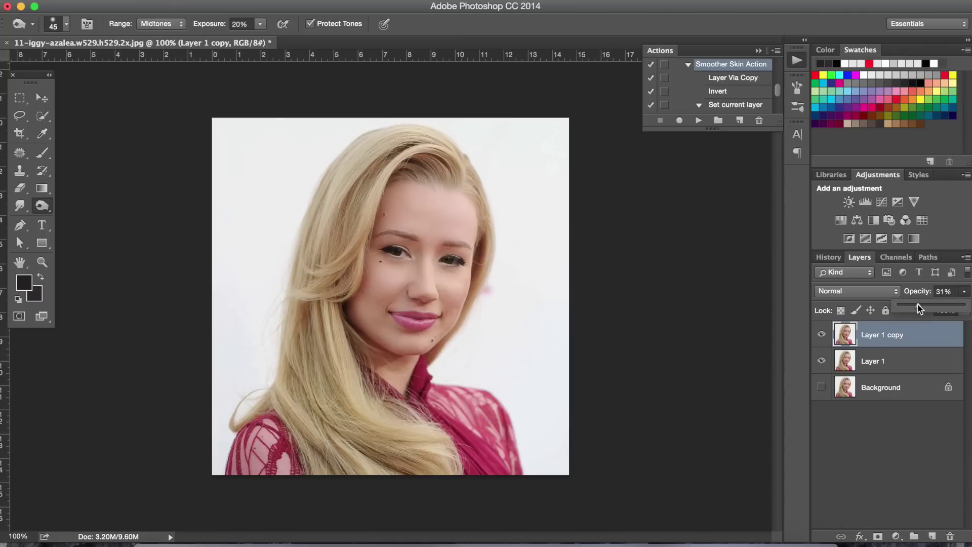
pyautogui.rightClick(838, 351)
# Step: Merge visible layers into a new layer and pick the Dodge Tool for the irises
pyautogui.click(761, 371)
pyautogui.press('z')
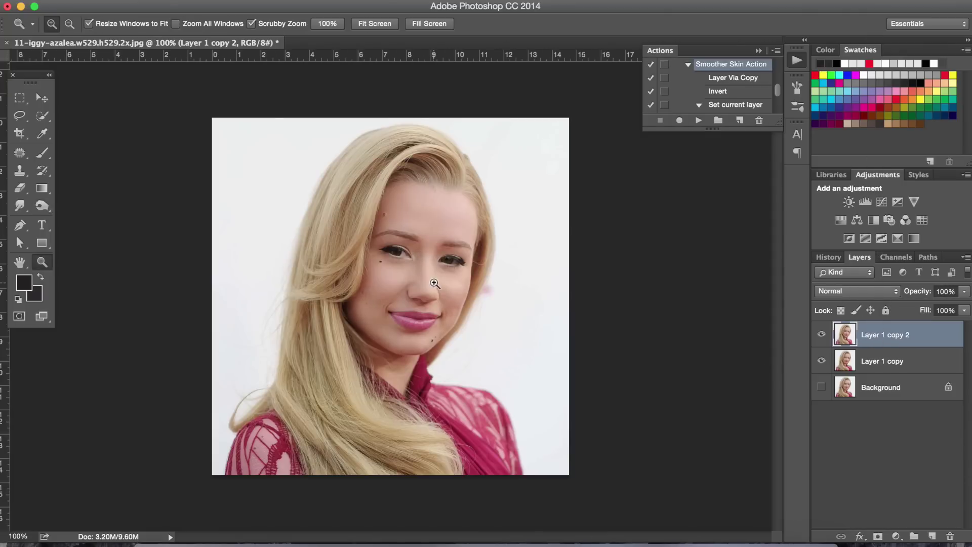
pyautogui.click(370, 252)
pyautogui.click(42, 205)
pyautogui.click(77, 215)
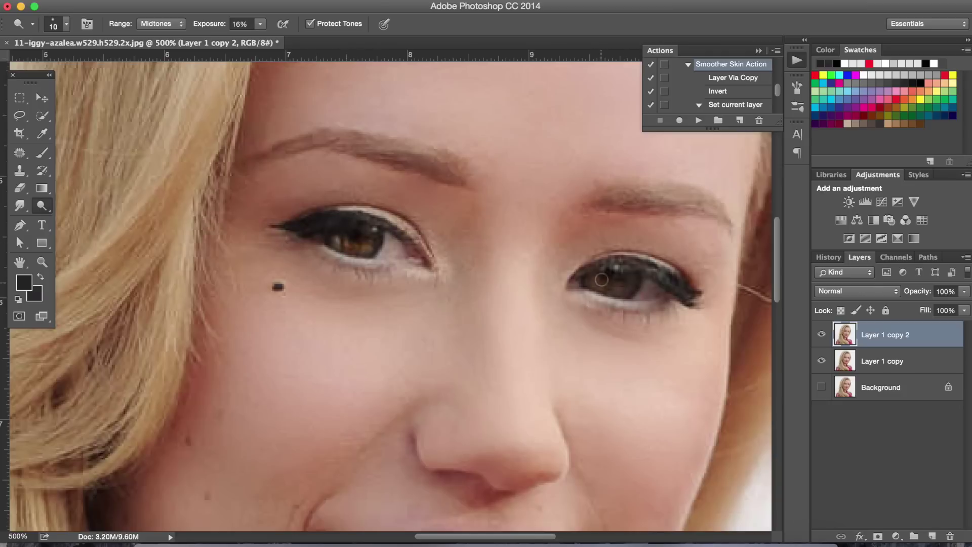
# Step: Reframe the view and zoom in around the eyes
pyautogui.hotkey('ctrl', '-')
pyautogui.hotkey('ctrl', '-')
pyautogui.hotkey('ctrl', '-')
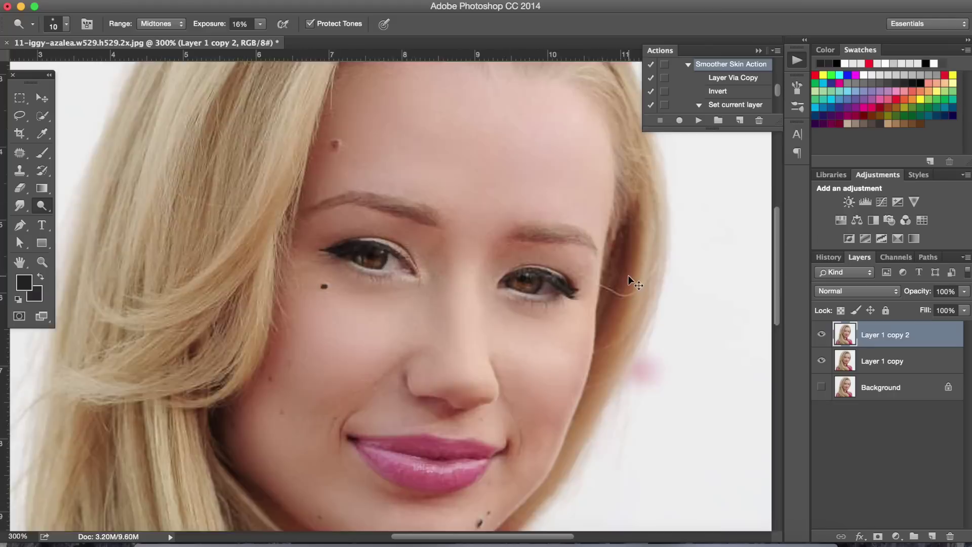
pyautogui.hotkey('ctrl', '+')
pyautogui.hotkey('ctrl', '+')
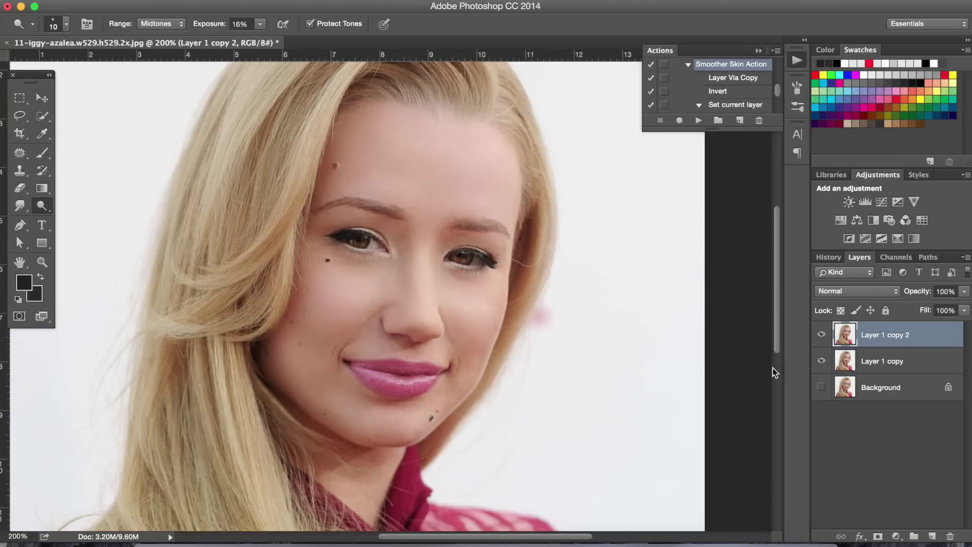
pyautogui.press('z')
pyautogui.click(423, 248)
# Step: On a new layer, paint dark colour over both upper eyelids and erase the excess
pyautogui.press('b')
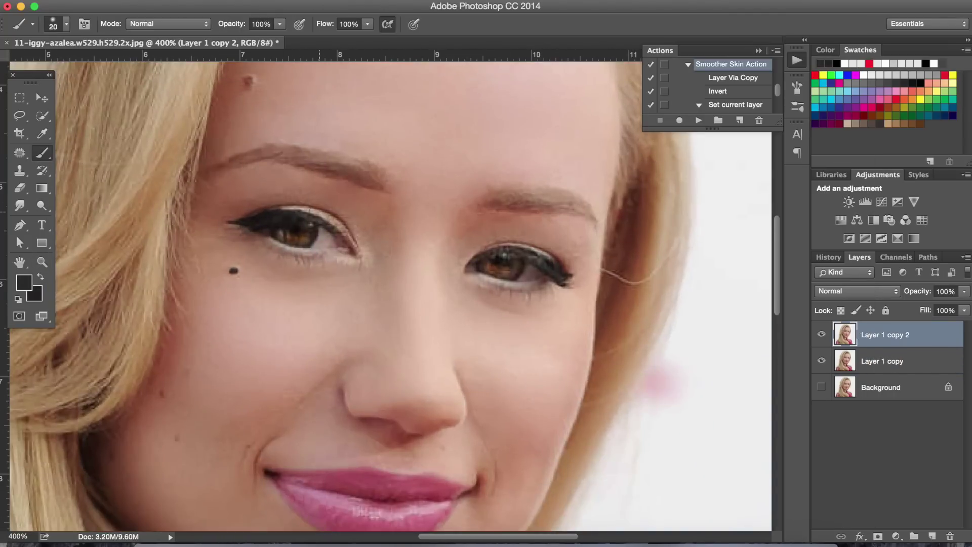
pyautogui.hotkey('ctrl', 'shift', 'n')
pyautogui.press('Return')
pyautogui.moveTo(361, 241)
pyautogui.mouseDown()
pyautogui.moveTo(324, 216)
pyautogui.moveTo(271, 210)
pyautogui.mouseUp()
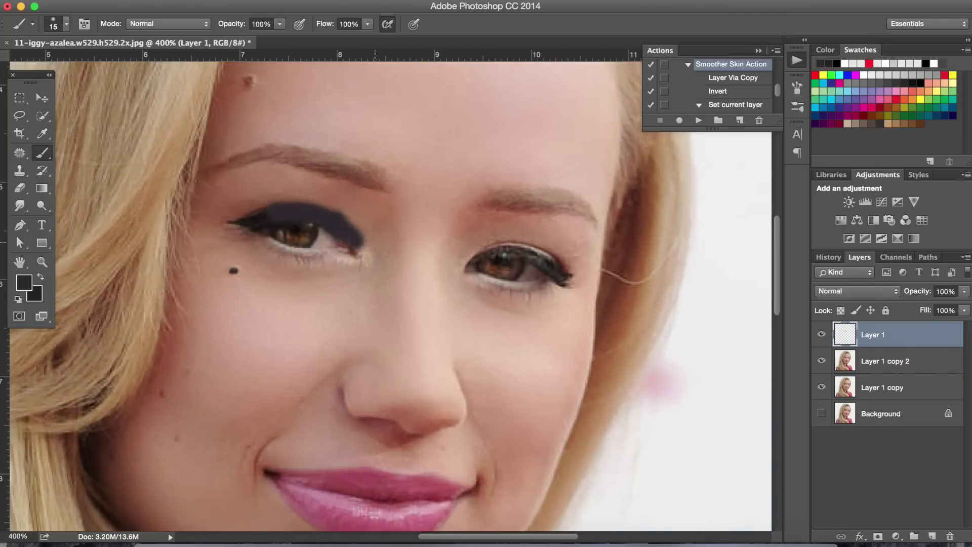
pyautogui.moveTo(478, 253); pyautogui.dragTo(543, 252)
pyautogui.click(964, 292)
pyautogui.press('e')
pyautogui.moveTo(962, 309)
pyautogui.mouseDown()
pyautogui.moveTo(927, 308)
pyautogui.moveTo(965, 299)
pyautogui.mouseUp()
pyautogui.hotkey('ctrl', '-')
# Step: Set the eyeshadow layer's blend mode to Hue
pyautogui.click(859, 291)
pyautogui.click(835, 524)
pyautogui.click(859, 291)
pyautogui.click(883, 271)
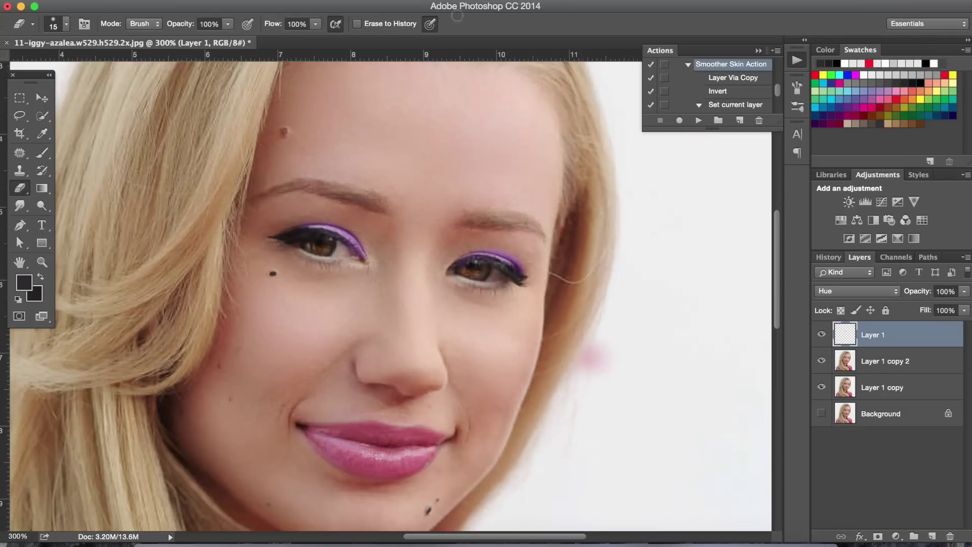
# Step: Shift the eyeshadow toward pink with Hue/Saturation and fade the layer to about 36% opacity
pyautogui.click(172, 1)
pyautogui.click(332, 98)
pyautogui.moveTo(662, 136); pyautogui.dragTo(707, 135)
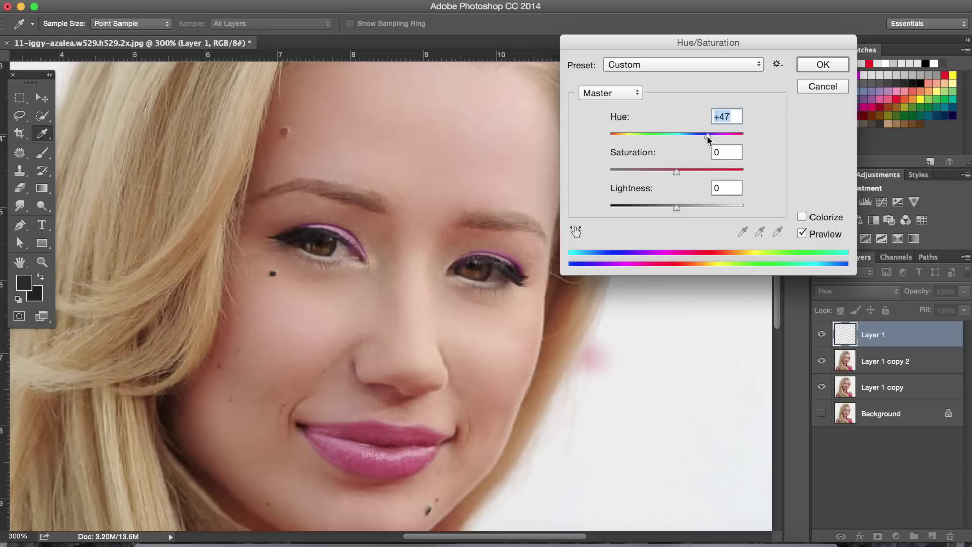
pyautogui.click(818, 63)
pyautogui.click(965, 291)
pyautogui.moveTo(962, 307); pyautogui.dragTo(925, 310)
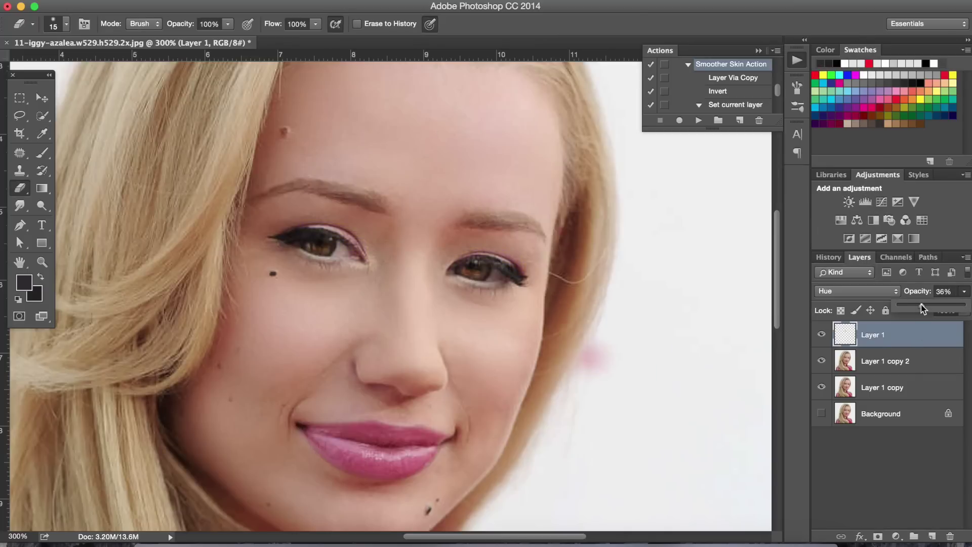
pyautogui.hscroll(-3, 643, 333)
# Step: Merge the eyeshadow into the face, add a new layer, and pick the eyelash brush tip
pyautogui.rightClick(865, 387)
pyautogui.click(810, 375)
pyautogui.hotkey('ctrl', 'shift', 'alt', 'n')
pyautogui.click(110, 3)
pyautogui.click(41, 98)
pyautogui.click(42, 153)
pyautogui.click(66, 24)
pyautogui.press('Return')
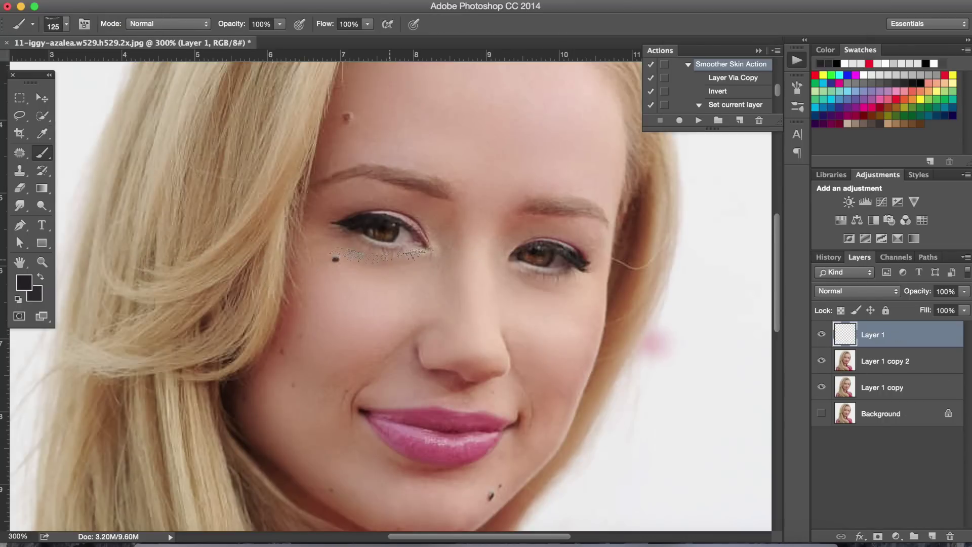
# Step: Stamp lower lashes under the left eye and set their placement
pyautogui.click(388, 252)
pyautogui.hotkey('ctrl', 't')
pyautogui.hotkey('ctrl', '+')
pyautogui.hotkey('ctrl', '+')
pyautogui.moveTo(434, 242)
pyautogui.mouseDown()
pyautogui.moveTo(471, 232)
pyautogui.moveTo(463, 235)
pyautogui.mouseUp()
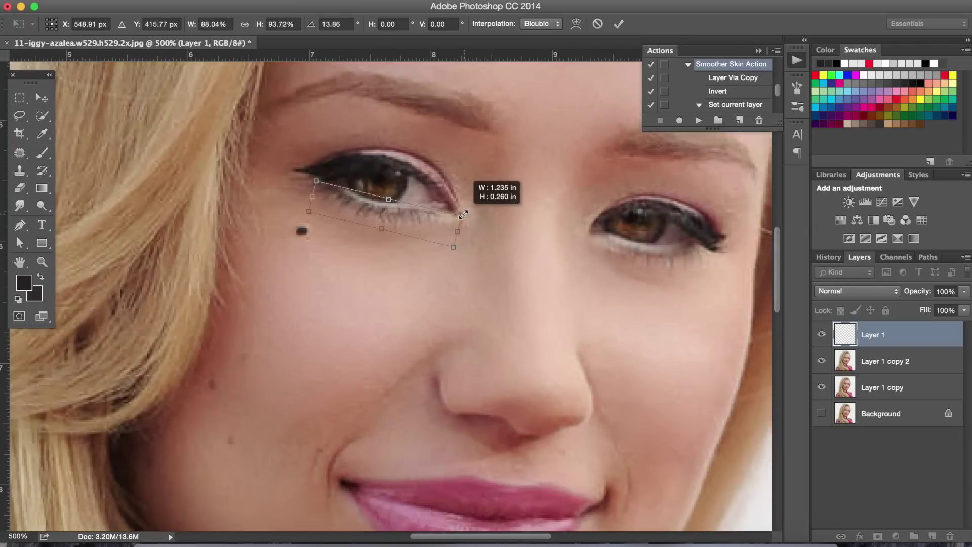
pyautogui.press('Escape')
pyautogui.hotkey('ctrl', 't')
pyautogui.press('Return')
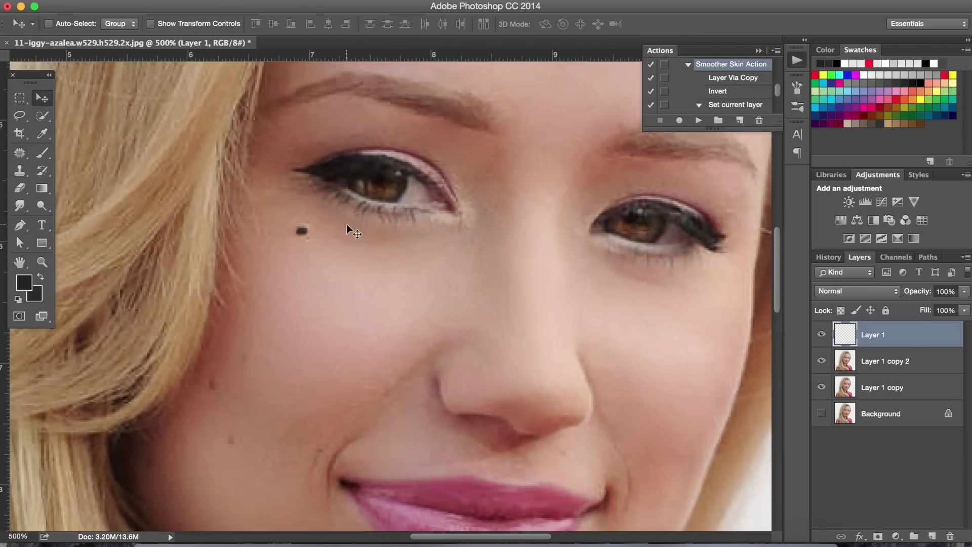
# Step: Duplicate the lower lashes, flip them horizontally, and fit them under the right eye
pyautogui.hotkey('ctrl', 'j')
pyautogui.hotkey('ctrl', 't')
pyautogui.rightClick(348, 208)
pyautogui.click(417, 355)
pyautogui.moveTo(385, 213); pyautogui.dragTo(664, 264)
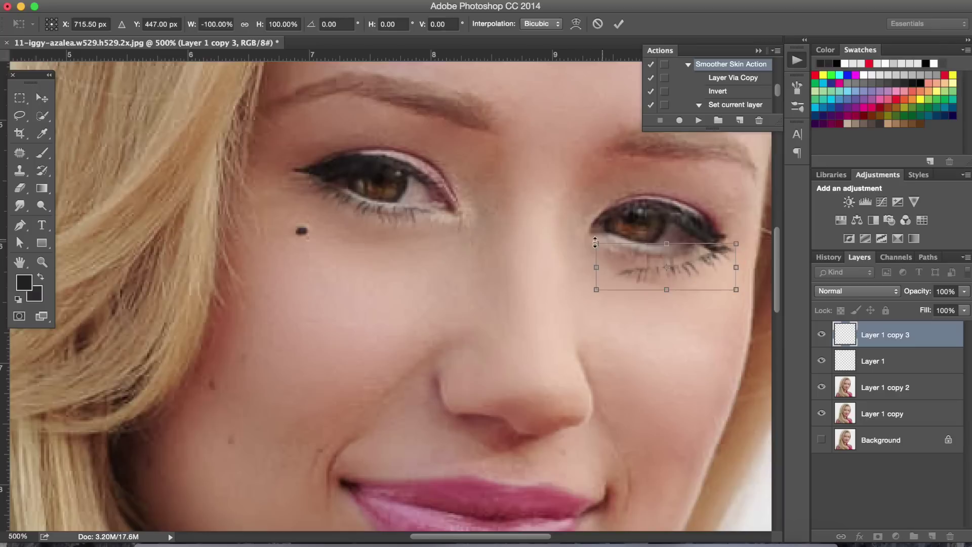
pyautogui.moveTo(581, 244); pyautogui.dragTo(591, 222)
pyautogui.moveTo(663, 273)
pyautogui.mouseDown()
pyautogui.moveTo(675, 267)
pyautogui.moveTo(648, 253)
pyautogui.mouseUp()
pyautogui.moveTo(581, 199); pyautogui.dragTo(588, 206)
pyautogui.moveTo(724, 248); pyautogui.dragTo(667, 260)
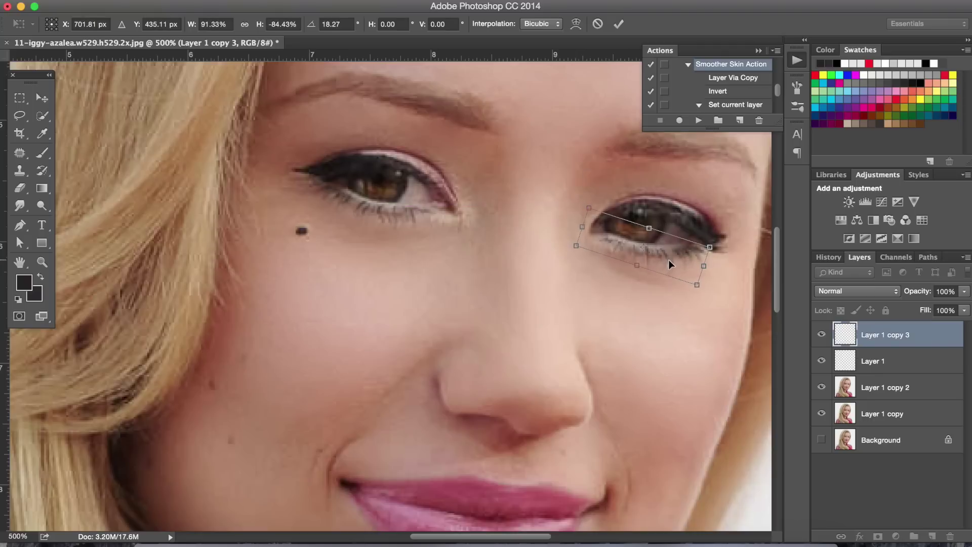
pyautogui.press('Return')
# Step: Merge the two lower lash layers and lower their opacity
pyautogui.hotkey('ctrl', '-')
pyautogui.hotkey('ctrl', '-')
pyautogui.moveTo(821, 388); pyautogui.dragTo(821, 414)
pyautogui.rightClick(890, 355)
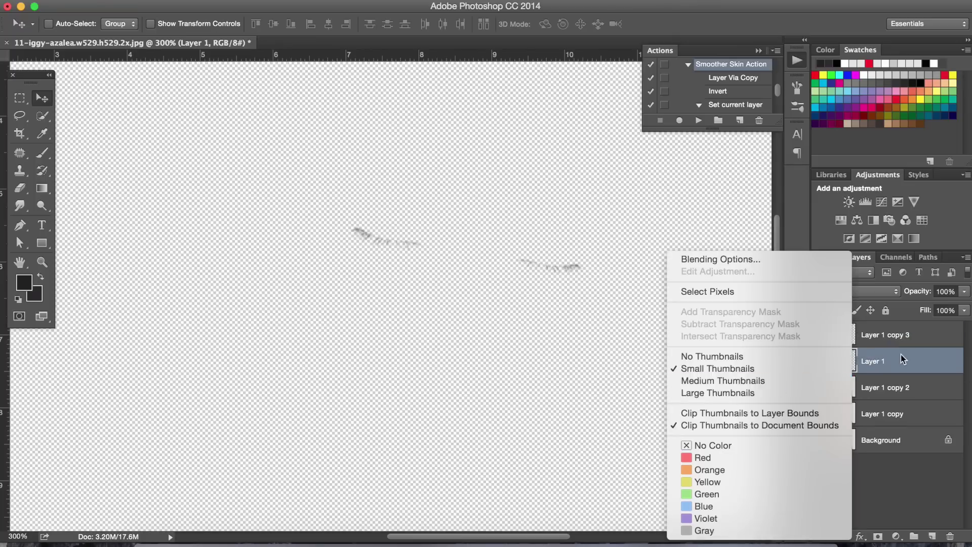
pyautogui.press('Escape')
pyautogui.hotkey('ctrl', 'e')
pyautogui.moveTo(821, 361); pyautogui.dragTo(822, 387)
pyautogui.moveTo(964, 291); pyautogui.dragTo(925, 308)
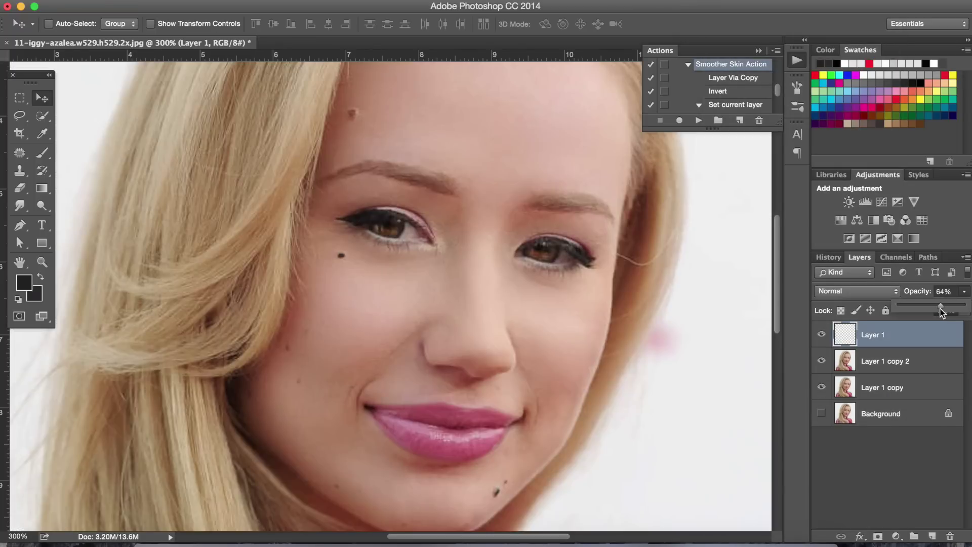
pyautogui.rightClick(845, 388)
# Step: Merge the retouch layers into one and place the embedded eyelashes file, scaled up
pyautogui.rightClick(884, 387)
pyautogui.click(709, 415)
pyautogui.click(101, 1)
pyautogui.click(144, 219)
pyautogui.click(506, 81)
pyautogui.click(698, 527)
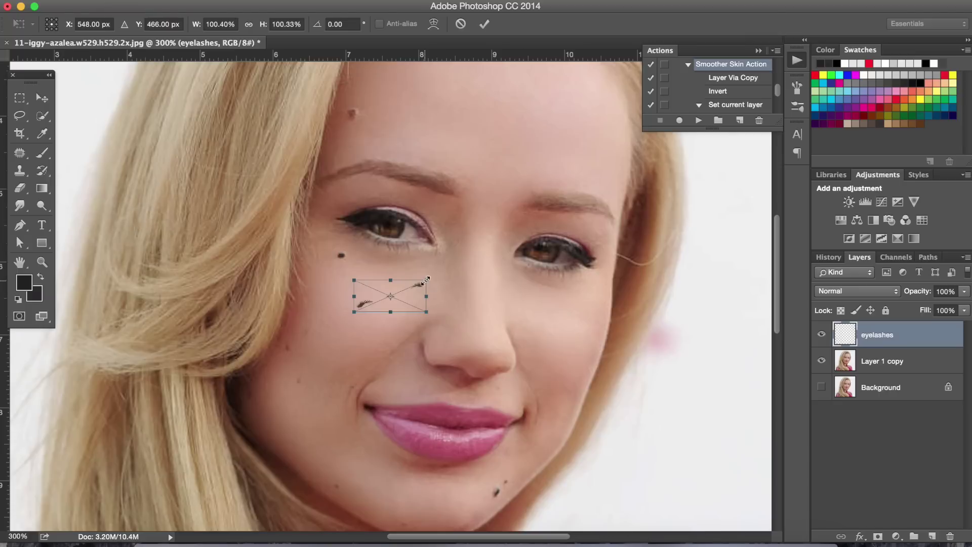
pyautogui.moveTo(426, 279); pyautogui.dragTo(563, 225)
pyautogui.press('Return')
pyautogui.press('b')
pyautogui.click(258, 168)
pyautogui.press('e')
# Step: Move, rotate and widen the false lashes to follow the left upper lid
pyautogui.hotkey('ctrl', 't')
pyautogui.moveTo(339, 326); pyautogui.dragTo(400, 222)
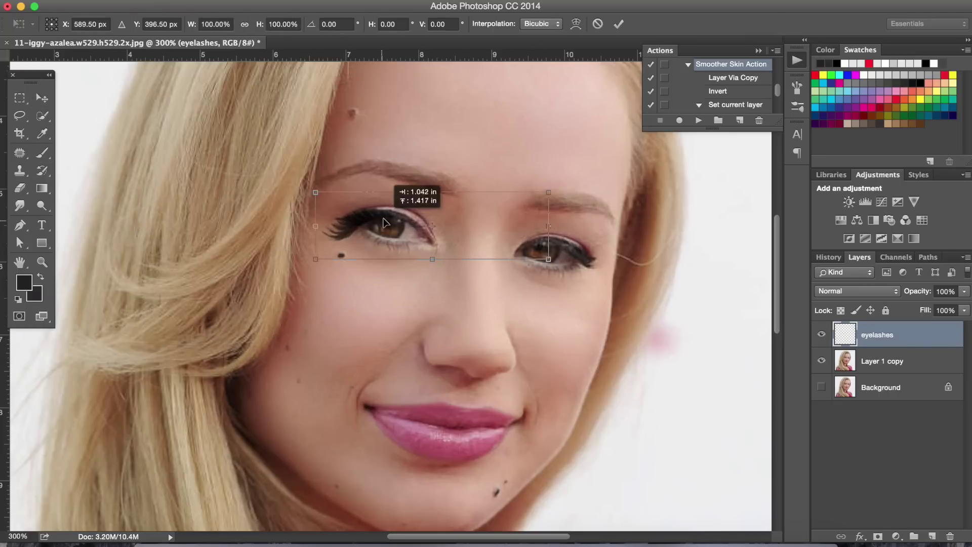
pyautogui.moveTo(537, 187); pyautogui.dragTo(527, 214)
pyautogui.moveTo(499, 244); pyautogui.dragTo(541, 256)
pyautogui.moveTo(557, 218); pyautogui.dragTo(554, 235)
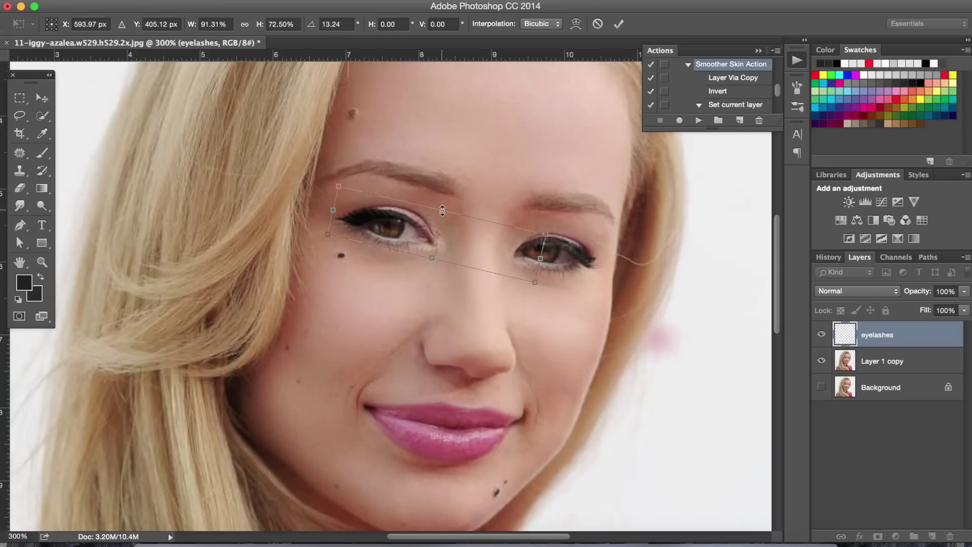
pyautogui.press('Return')
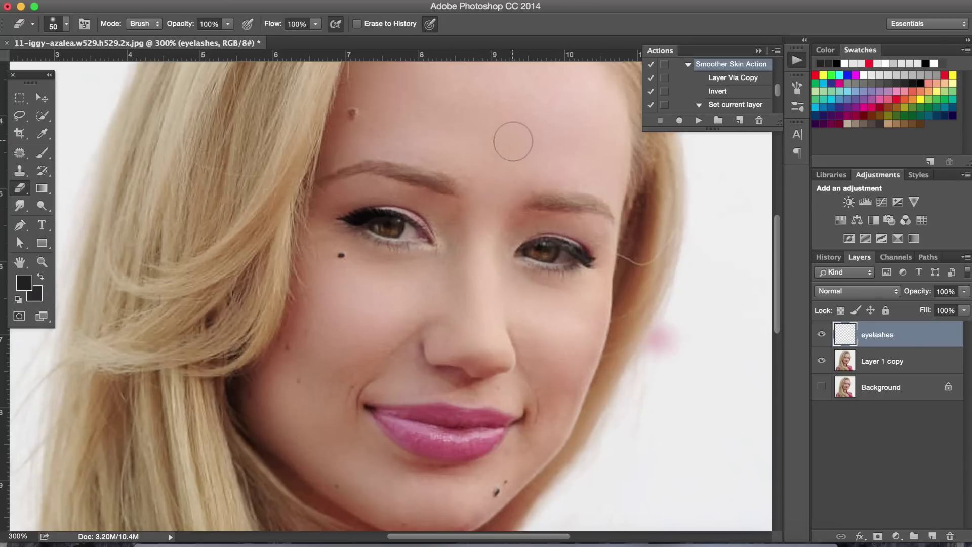
# Step: Duplicate the lashes, flip them horizontally, and position them on the right eye
pyautogui.hotkey('ctrl', 'j')
pyautogui.hotkey('ctrl', 't')
pyautogui.rightClick(430, 213)
pyautogui.click(481, 392)
pyautogui.moveTo(493, 235); pyautogui.dragTo(589, 257)
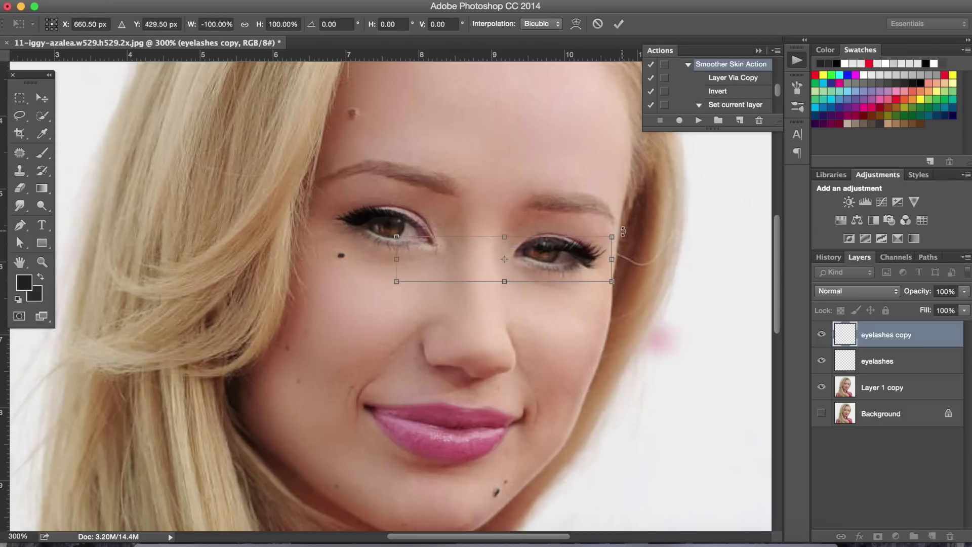
pyautogui.press('Return')
# Step: Merge both lash layers, fade them to about 66% opacity, and merge into the retouched face
pyautogui.press('e')
pyautogui.rightClick(886, 334)
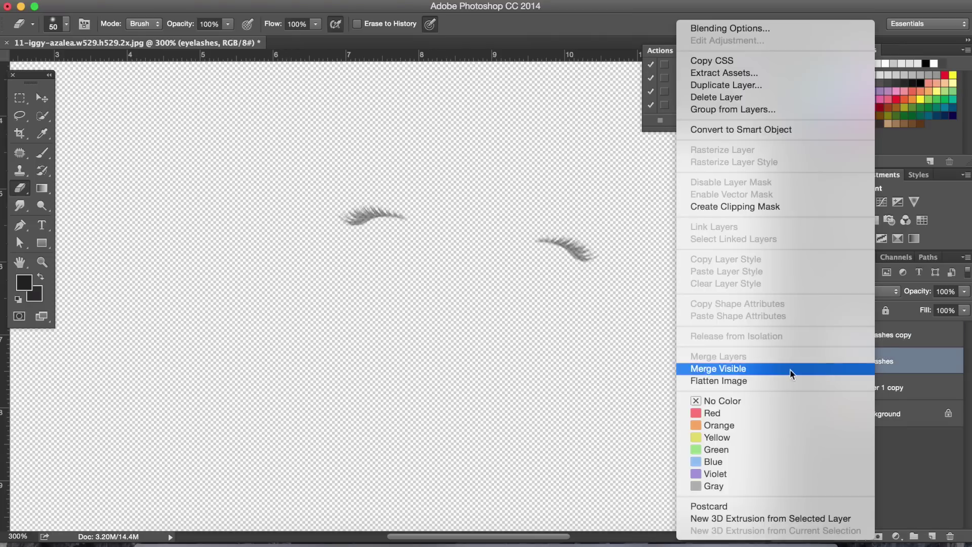
pyautogui.click(729, 369)
pyautogui.click(964, 291)
pyautogui.moveTo(964, 305); pyautogui.dragTo(943, 310)
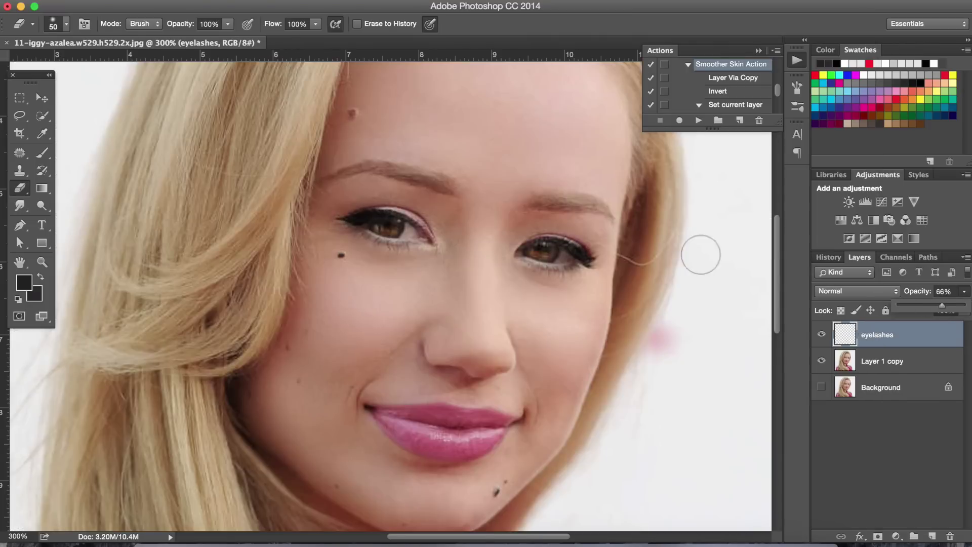
pyautogui.hotkey('ctrl', '-')
pyautogui.rightClick(886, 335)
pyautogui.click(719, 354)
# Step: Toggle the retouched layer's visibility to compare the before and after portrait
pyautogui.hotkey('ctrl', '1')
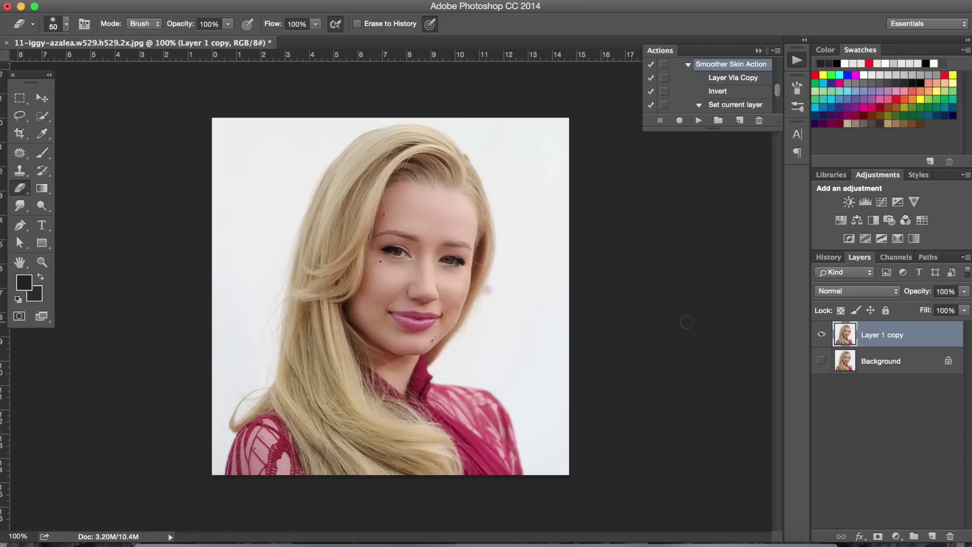
pyautogui.hotkey('ctrl', '+')
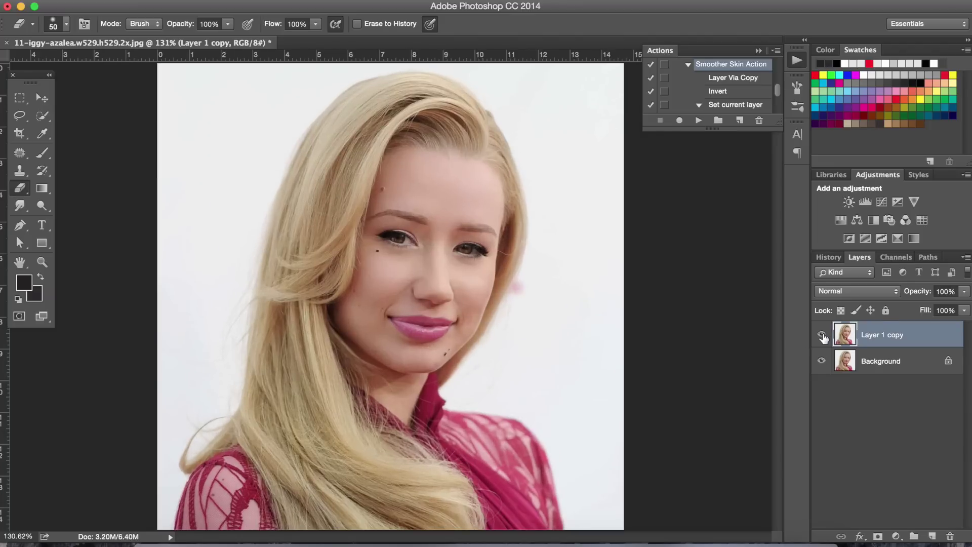
pyautogui.click(759, 51)
pyautogui.click(821, 335)
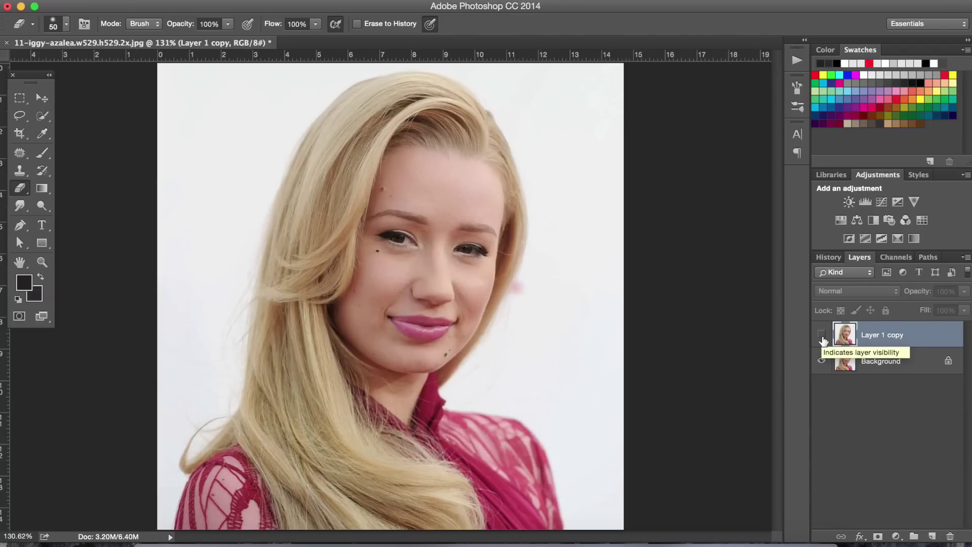
pyautogui.click(821, 335)
pyautogui.click(822, 334)
pyautogui.click(821, 335)
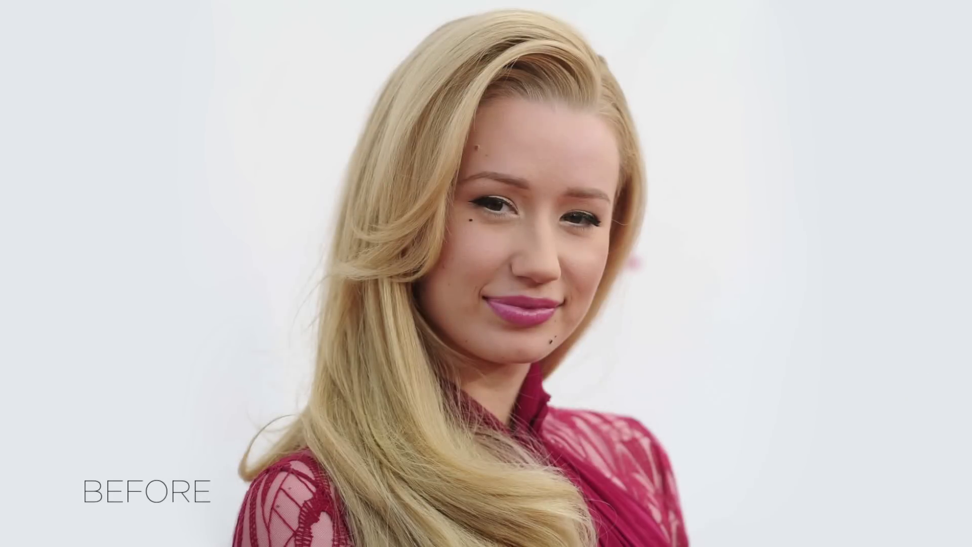